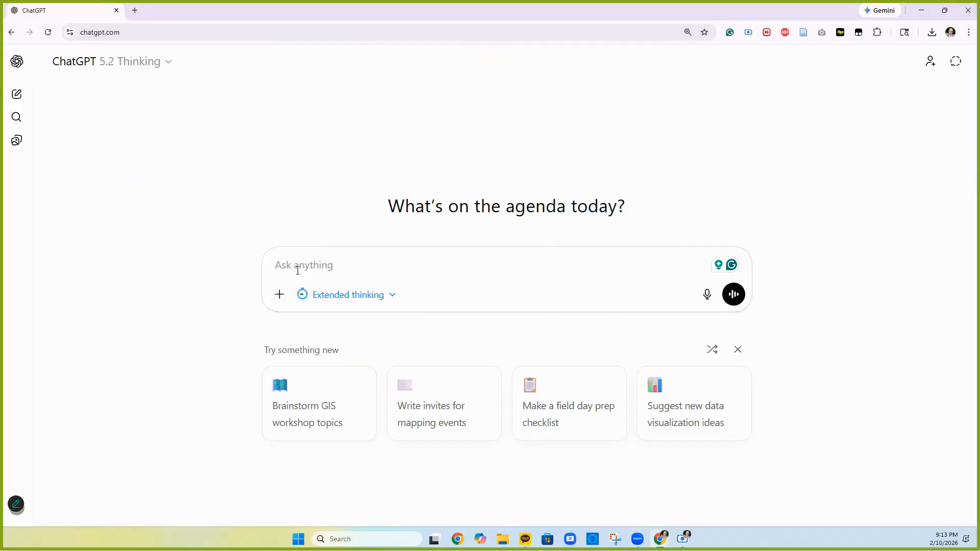
- Ask ChatGPT to extract the warm shelter list from the pasted NYC311 link into a downloadable Excel file
type("ant t")
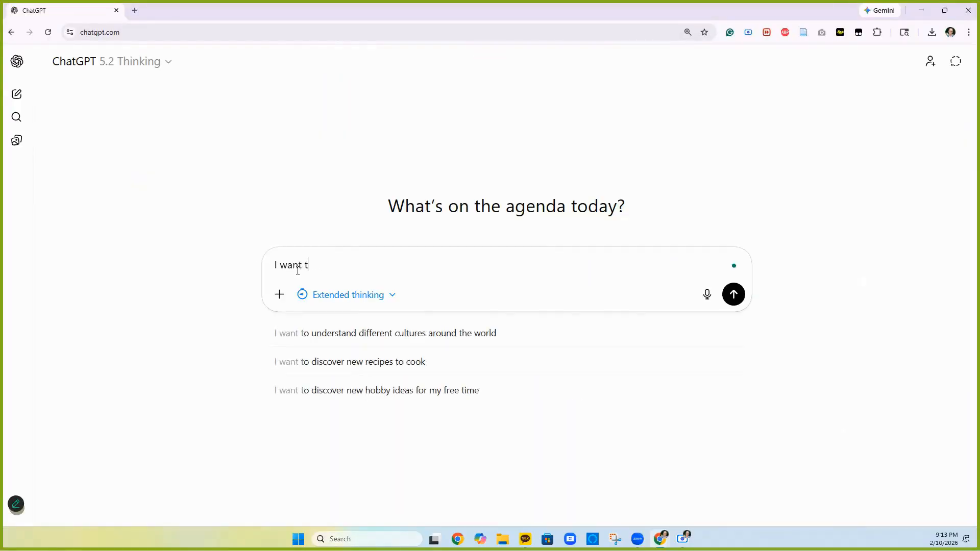
type("o extract the list of")
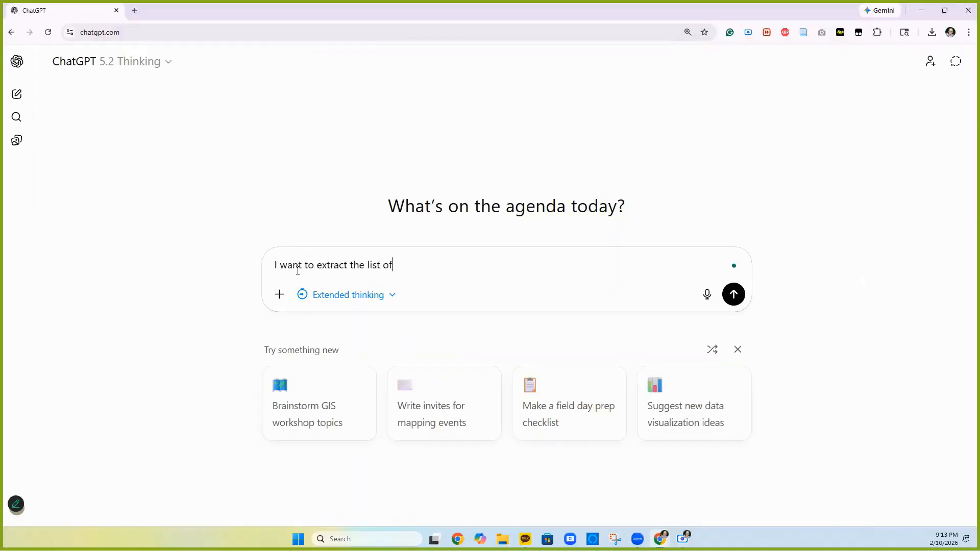
type(" warm shelters from the following site:")
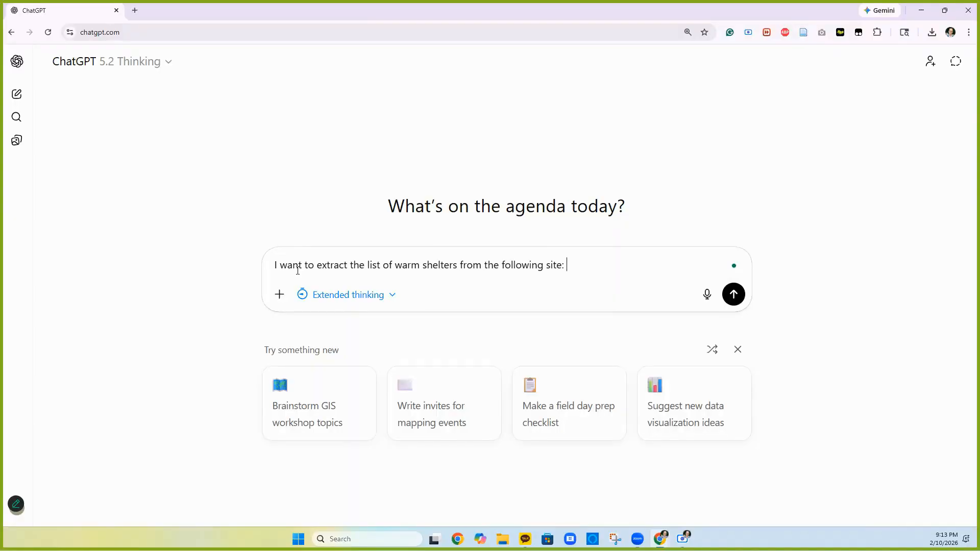
type("https://portal.311.nyc.gov/article/?kanumber=KA-03702")
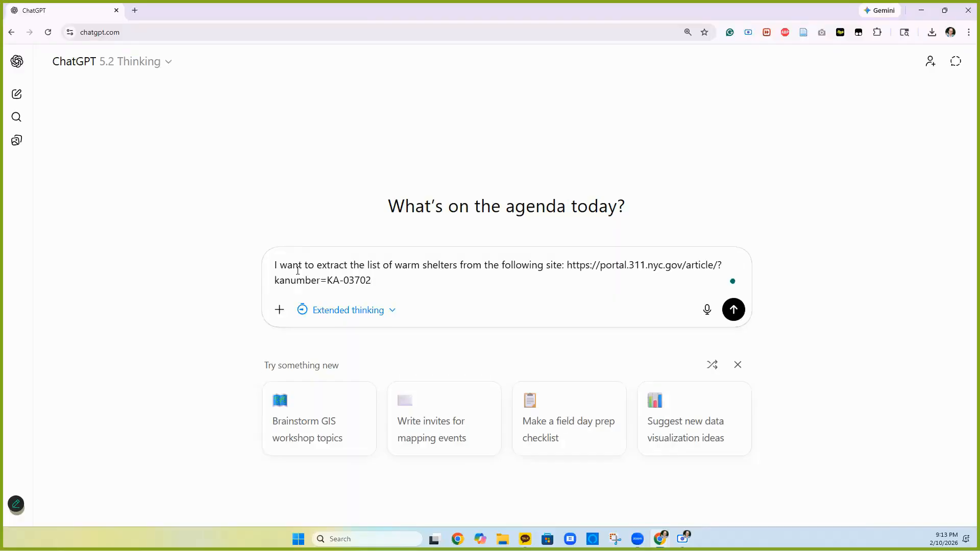
type("can you make an excel file so I can download.")
key("Return")
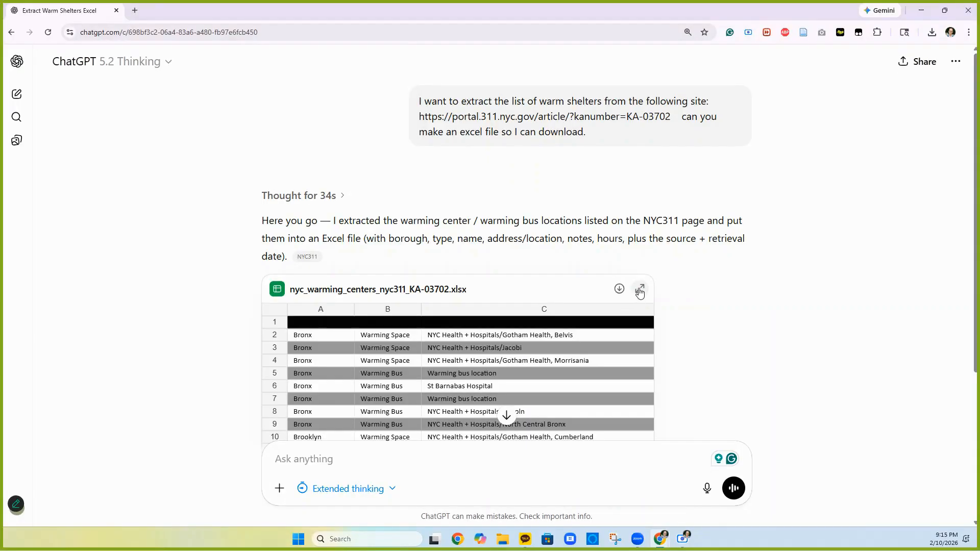
- Expand nyc_warming_centers_nyc311_KA-03702.xlsx, scroll through its columns, and download it
left_click(640, 290)
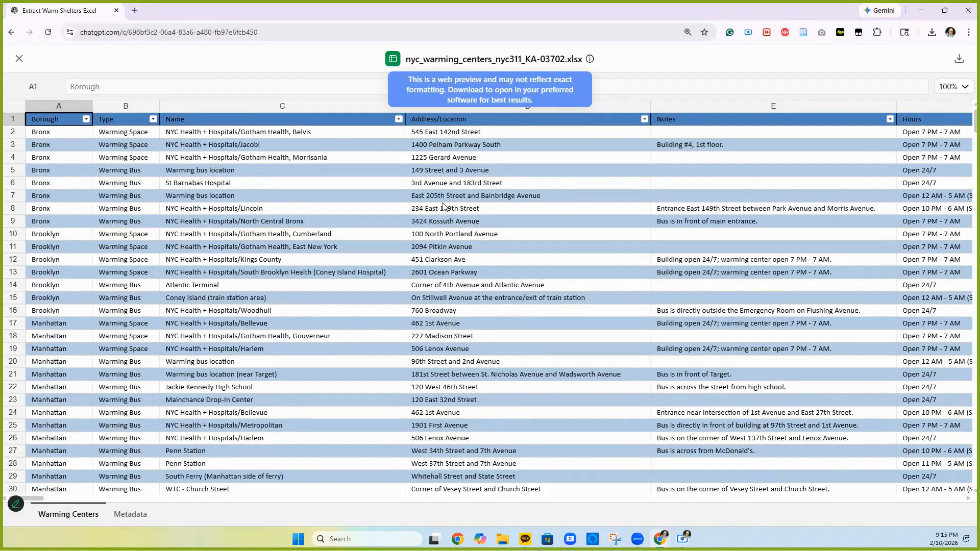
scroll(442, 206, "right", 5)
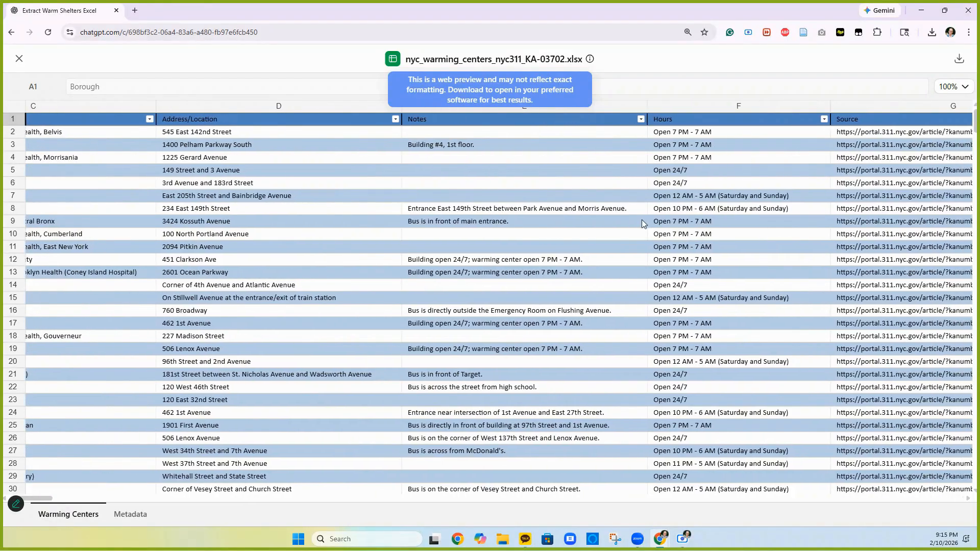
scroll(644, 223, "right", 7)
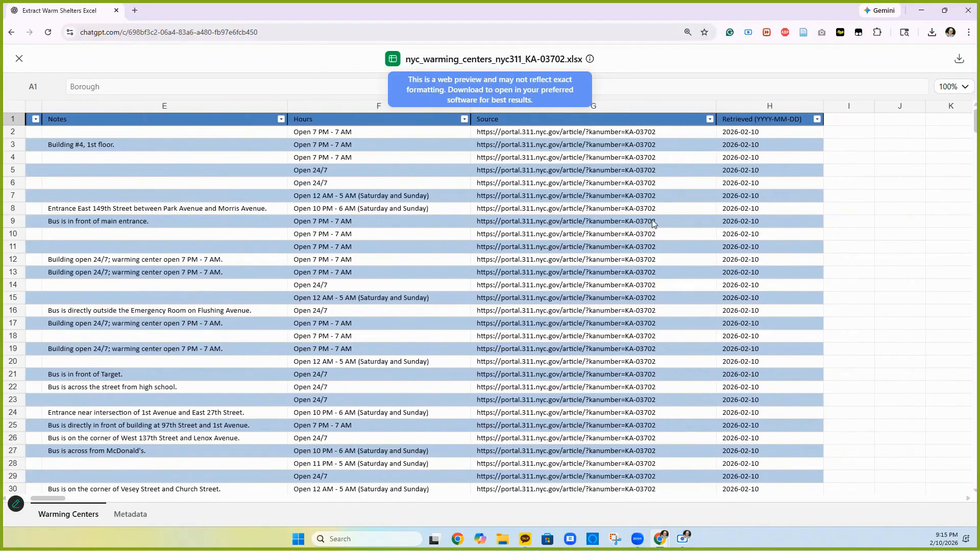
scroll(652, 223, "left", 12)
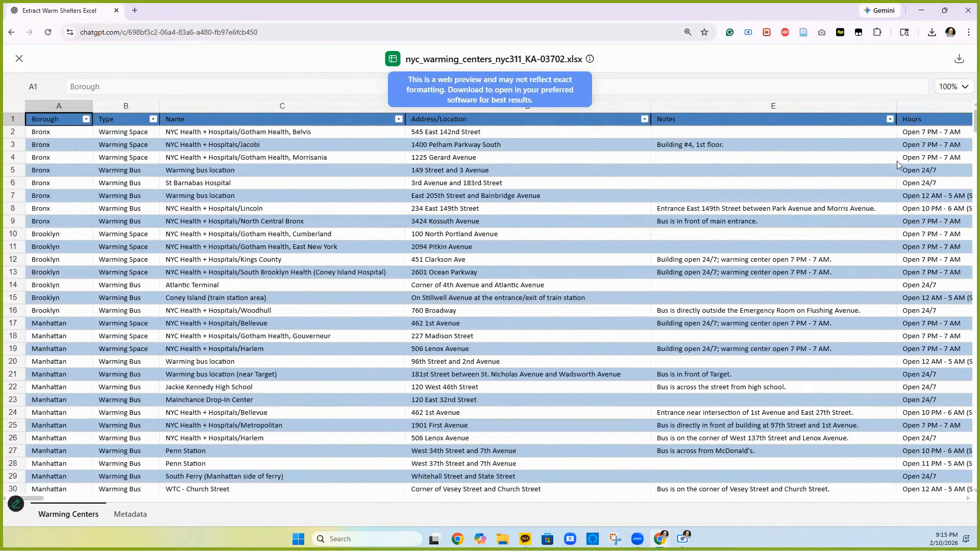
left_click(959, 61)
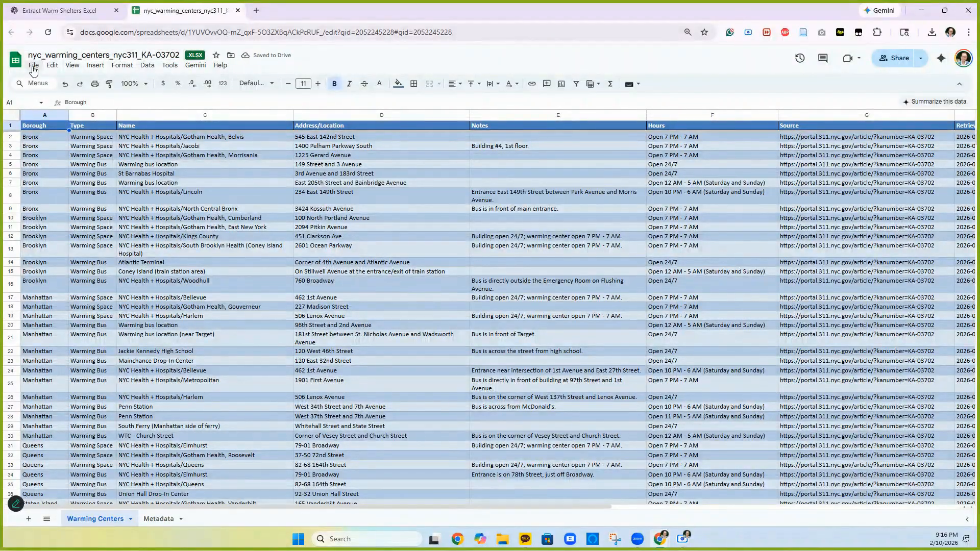
- Save the xlsx as a Google Sheets copy titled 'NYC Warming Center 20260210'
left_click(33, 66)
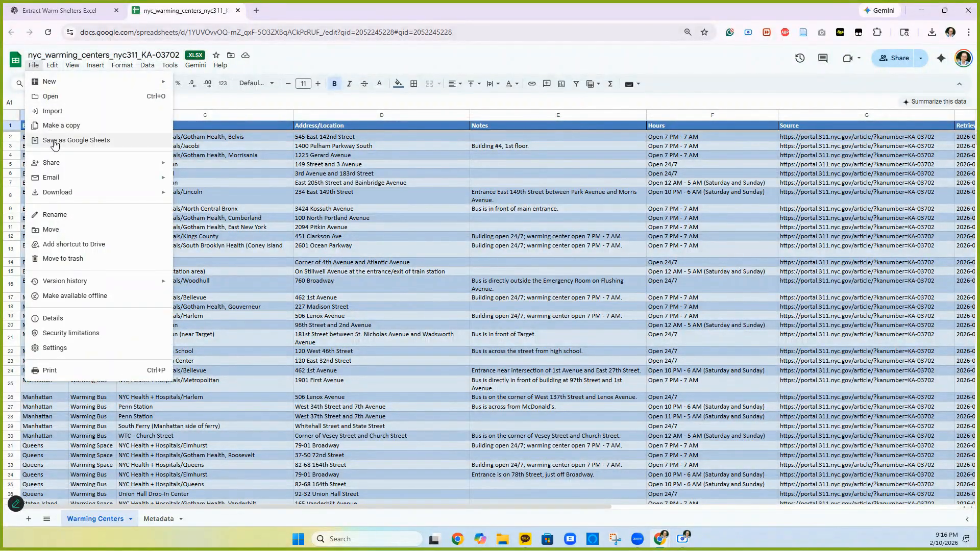
left_click(56, 142)
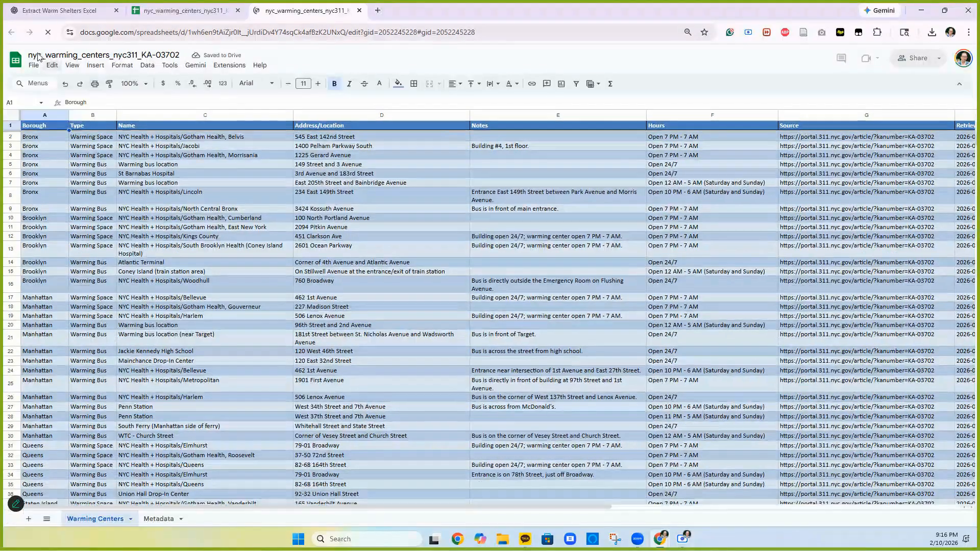
left_click(32, 58)
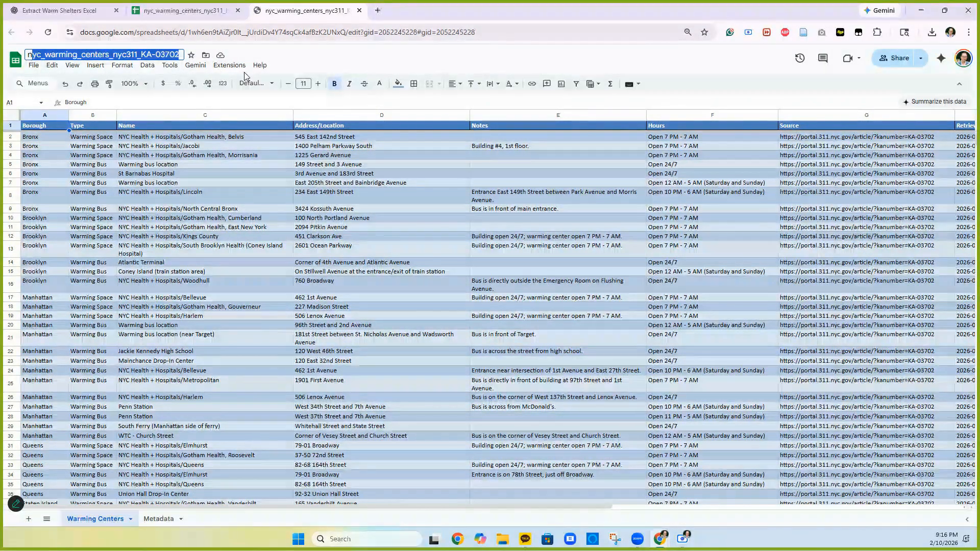
key("BackSpace")
type("N")
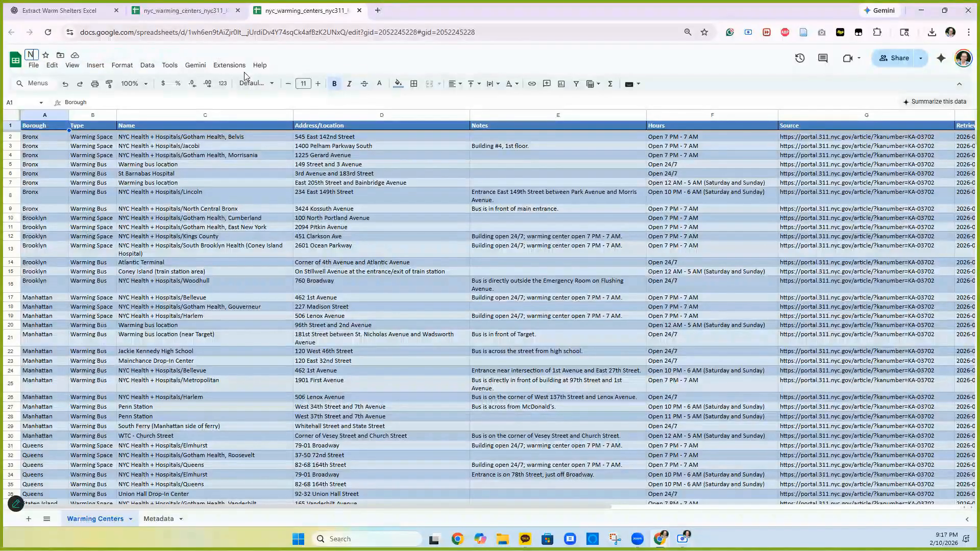
type("YC Warming Center")
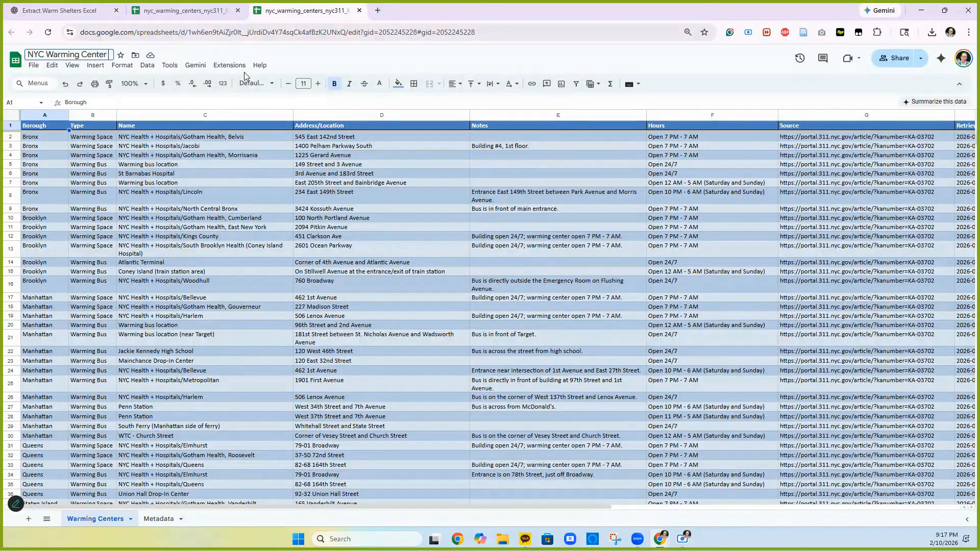
type(" 20260210")
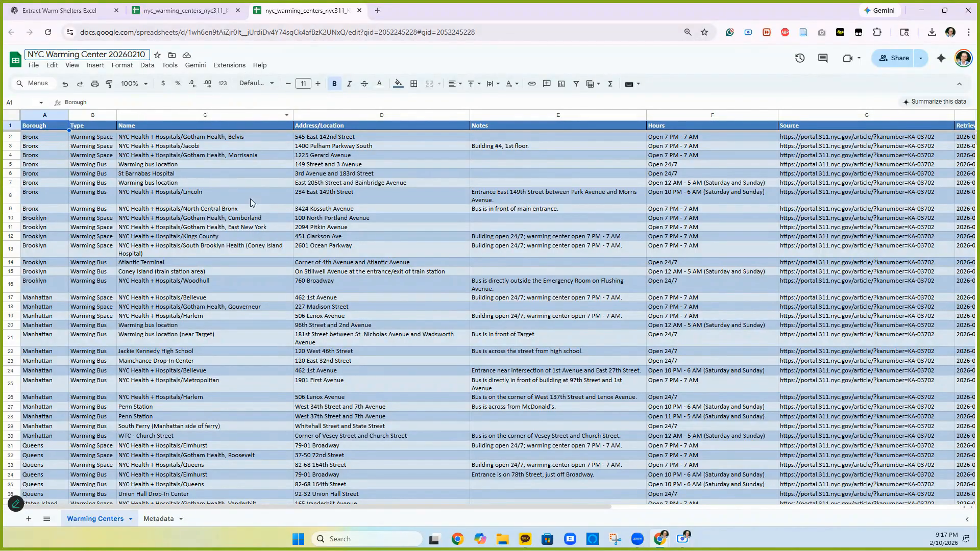
scroll(380, 159, "right", 3)
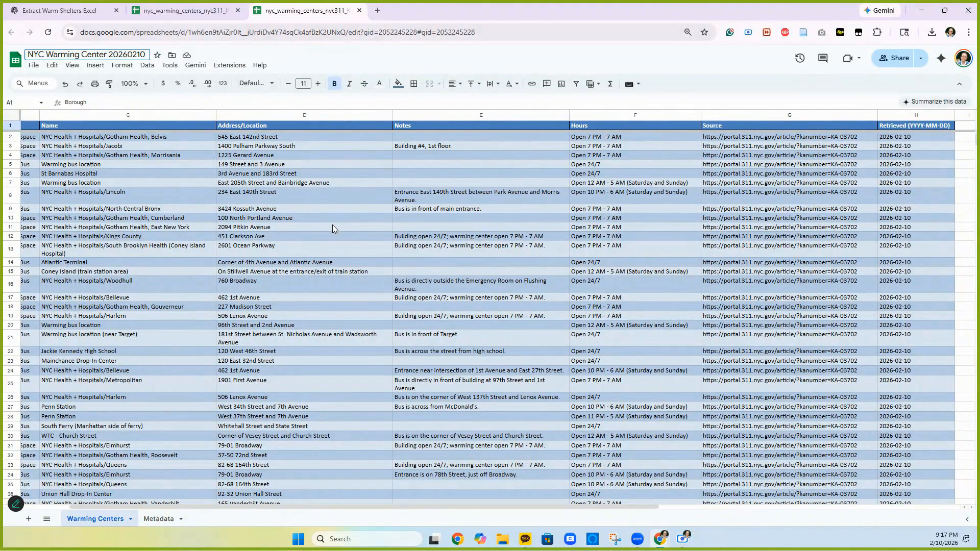
scroll(332, 226, "left", 3)
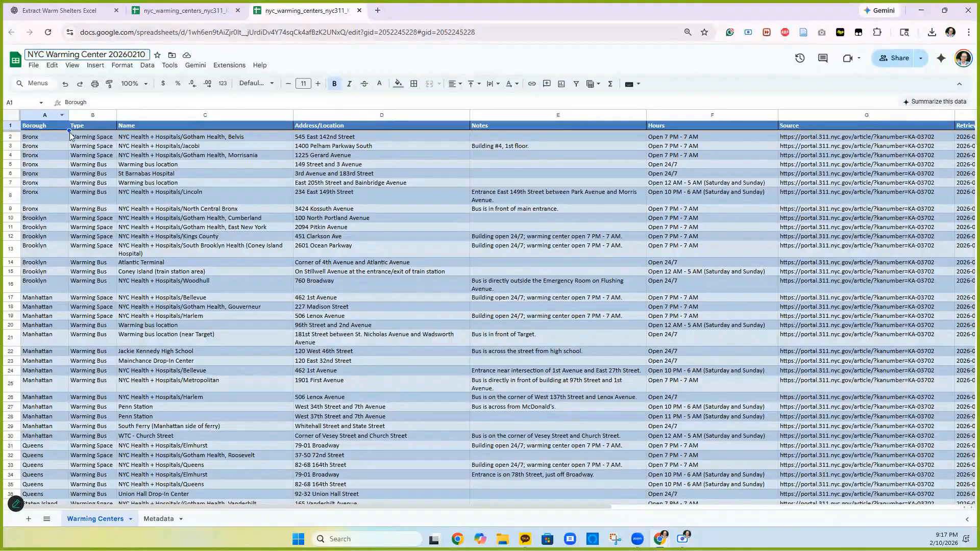
- Move the Type column after Address/Location, then put it back before Address/Location
left_click(152, 114)
left_click(90, 113)
right_click(90, 113)
left_click(90, 114)
left_click_drag(90, 113, 307, 115)
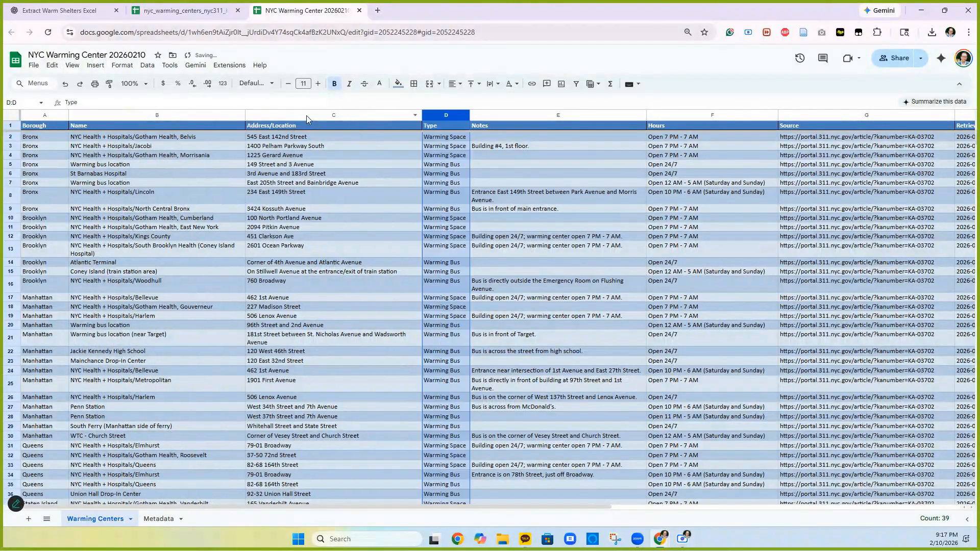
left_click_drag(442, 114, 267, 113)
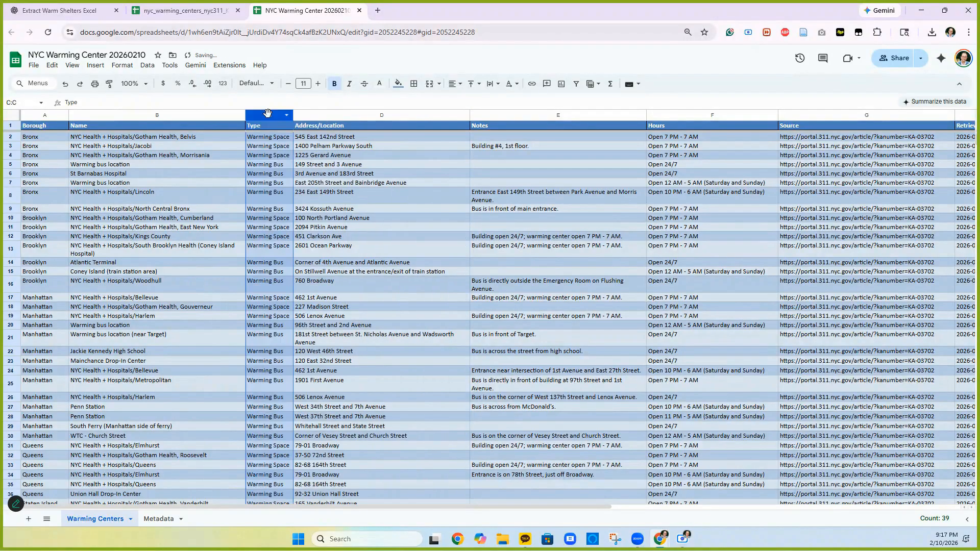
- Move the Borough column from first position to sit right before Notes
left_click_drag(34, 114, 176, 133)
left_click(35, 114)
mouse_move(36, 113)
left_mouse_down()
mouse_move(494, 121)
mouse_move(485, 127)
left_mouse_up()
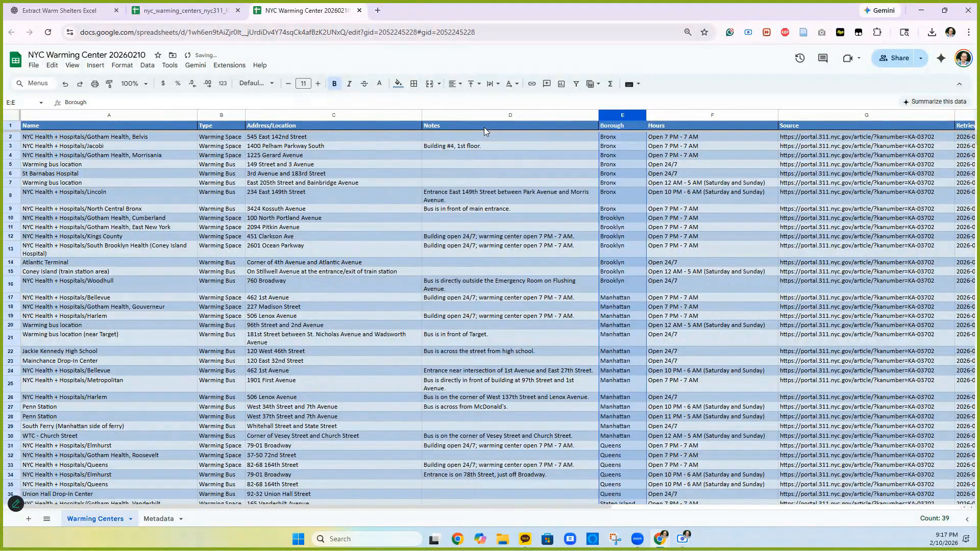
left_click_drag(622, 112, 443, 127)
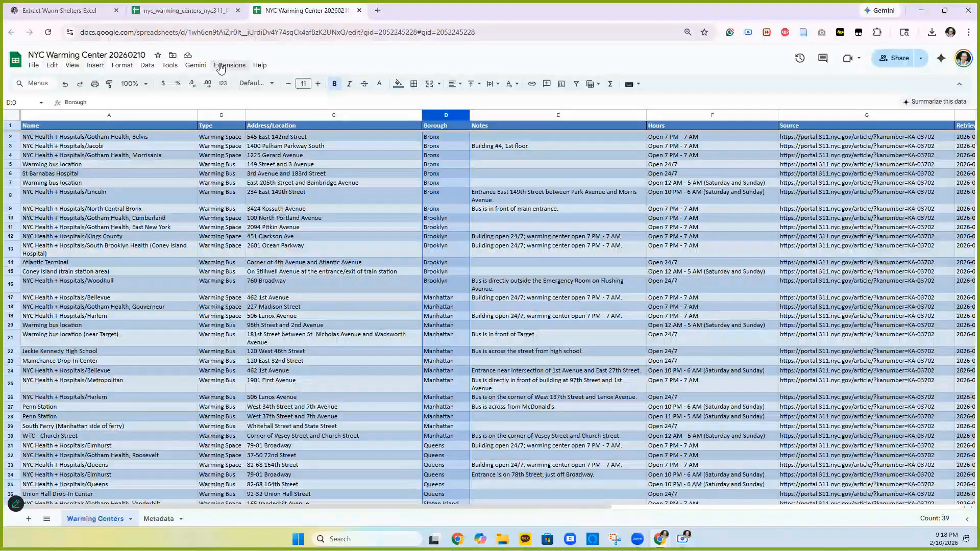
- Install the Geocode by Awesome Table add-on, found by searching 'geocod'
left_click(221, 68)
mouse_move(236, 85)
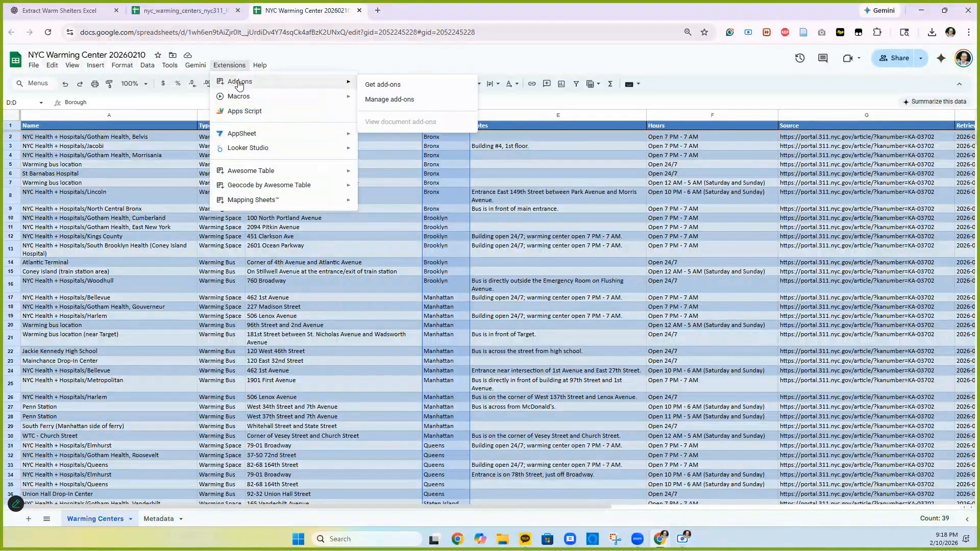
left_click(403, 87)
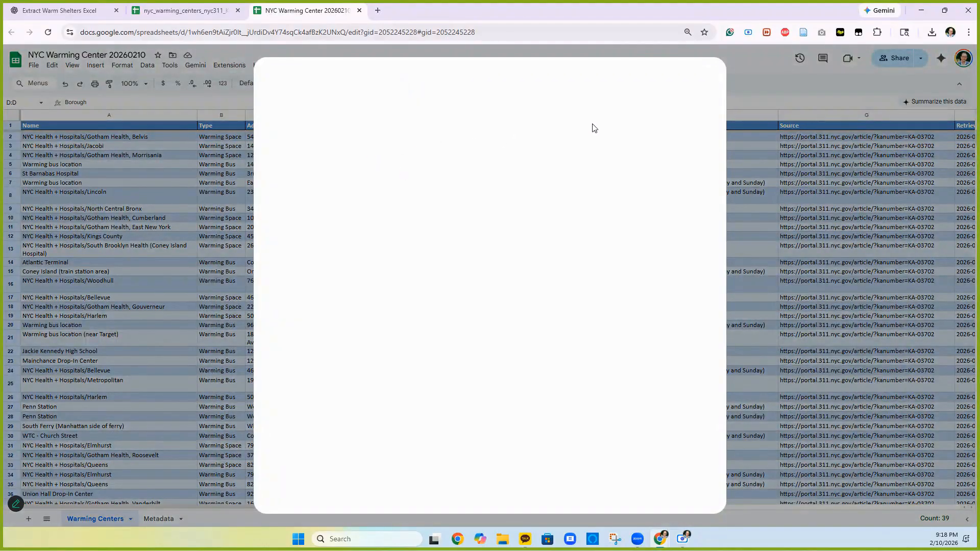
left_click(515, 83)
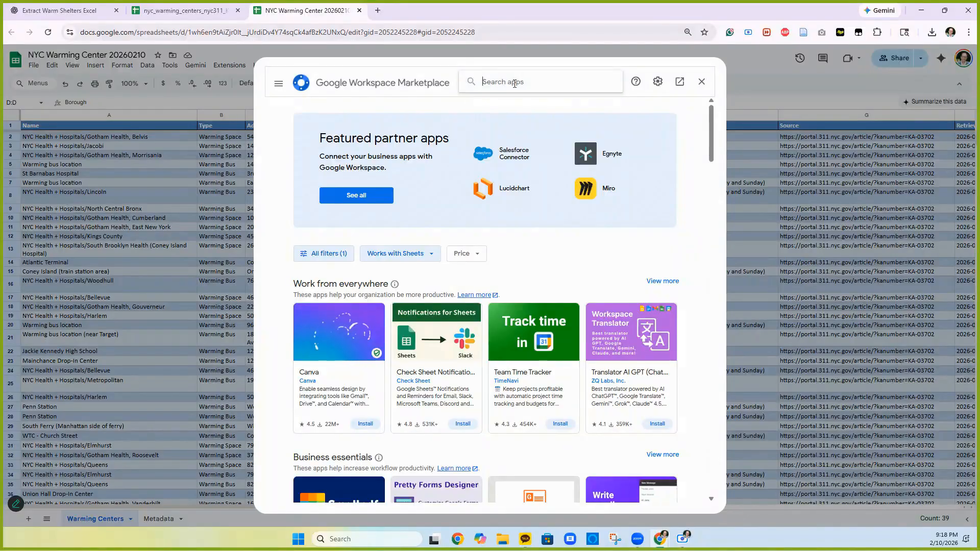
type("geocode")
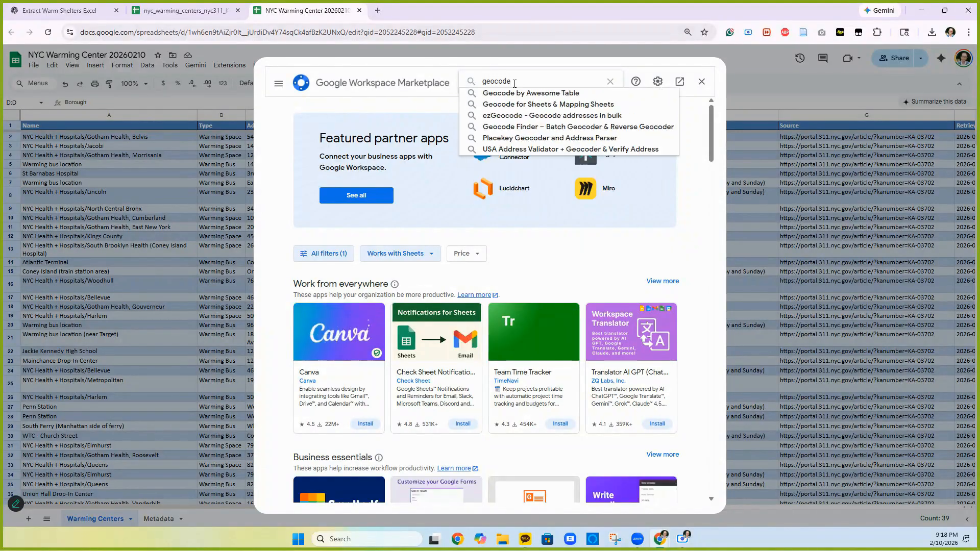
left_click(521, 94)
key("Escape")
- Run Start Geocoding from the Geocode by Awesome Table extension
left_click(230, 65)
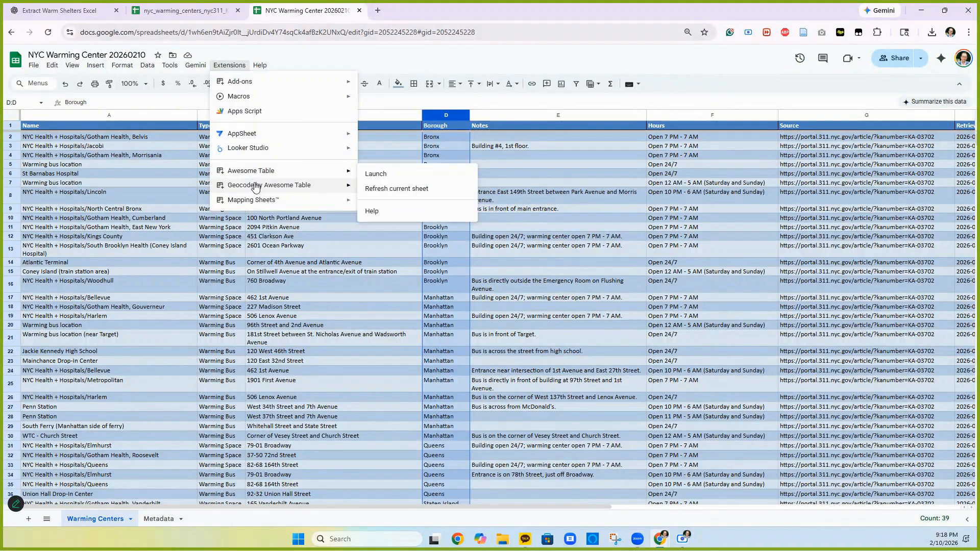
mouse_move(254, 189)
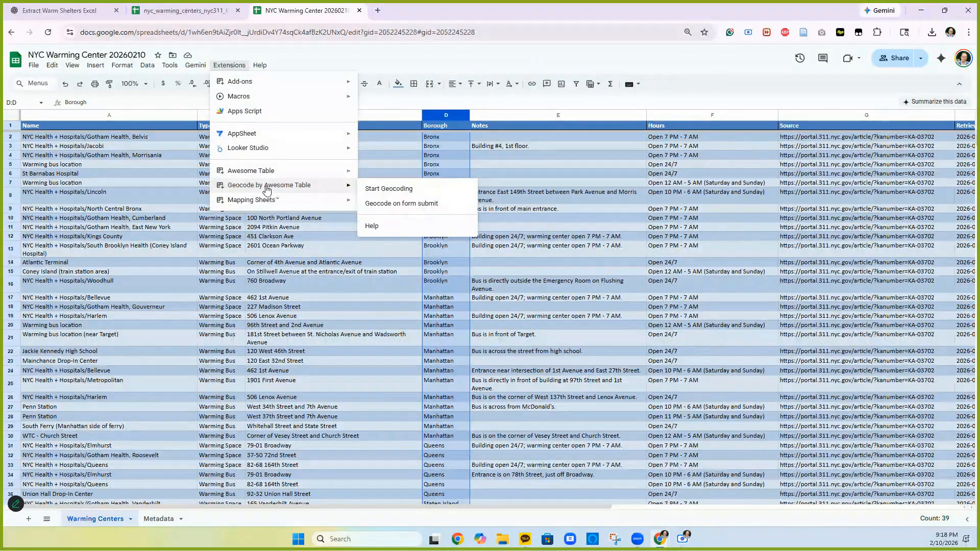
left_click(388, 189)
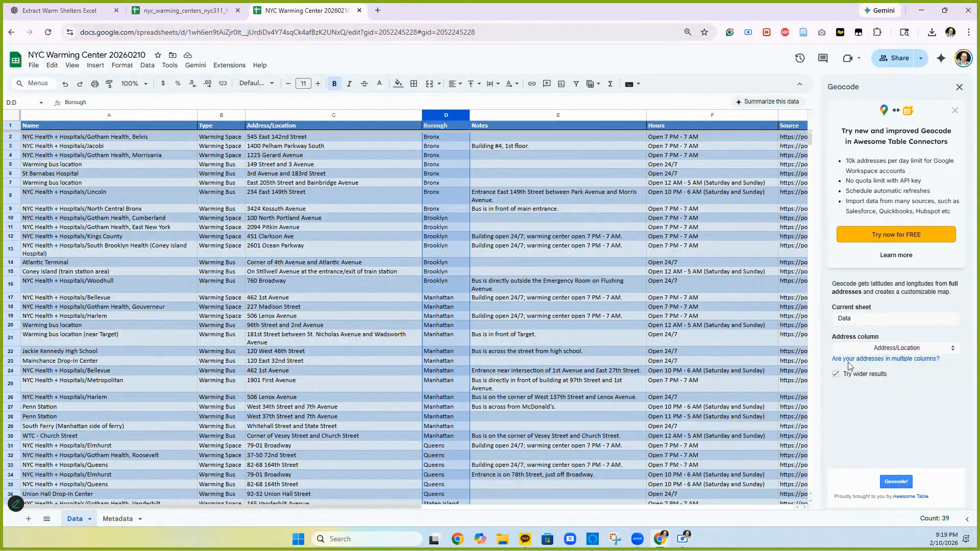
- Combine Address/Location and Borough into a new Full Address column and geocode it into Latitude and Longitude
left_click(883, 361)
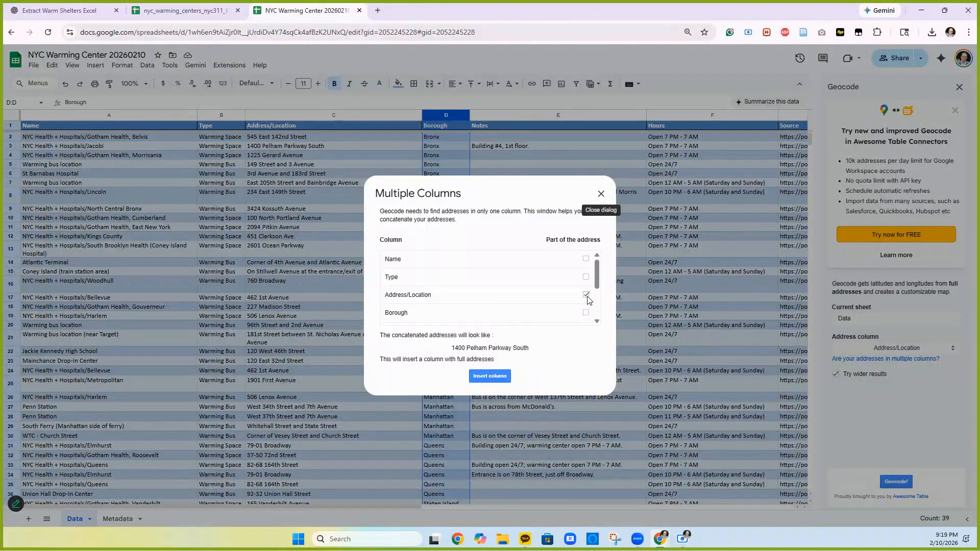
left_click(587, 314)
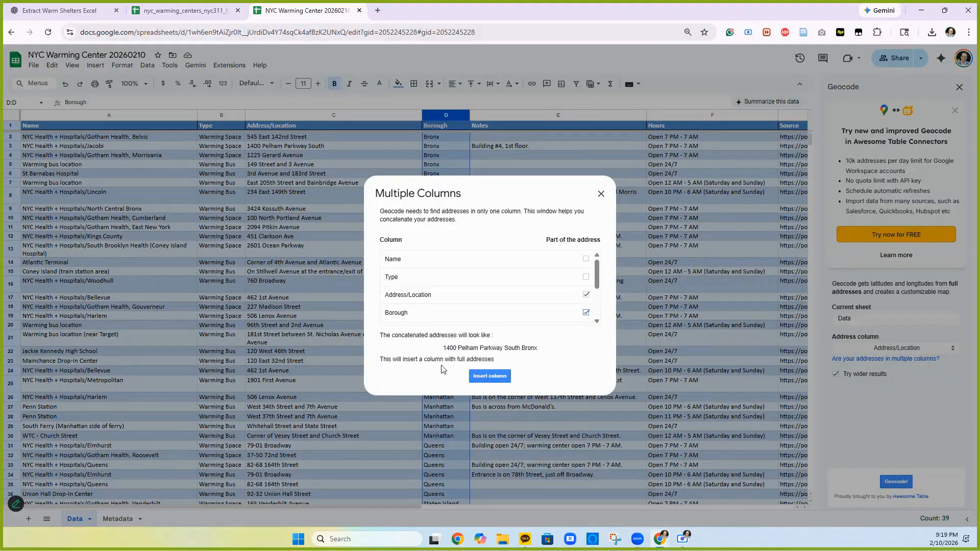
left_click(488, 378)
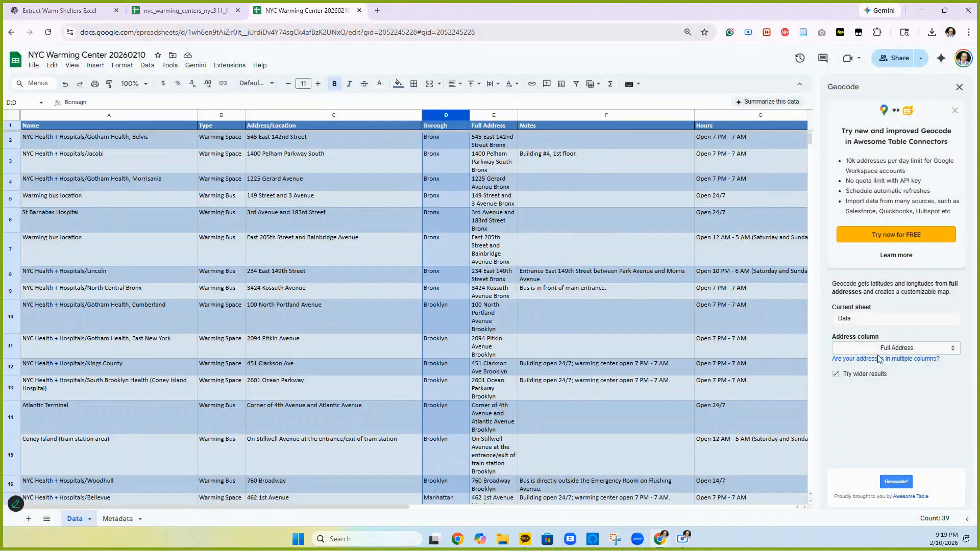
left_click(896, 482)
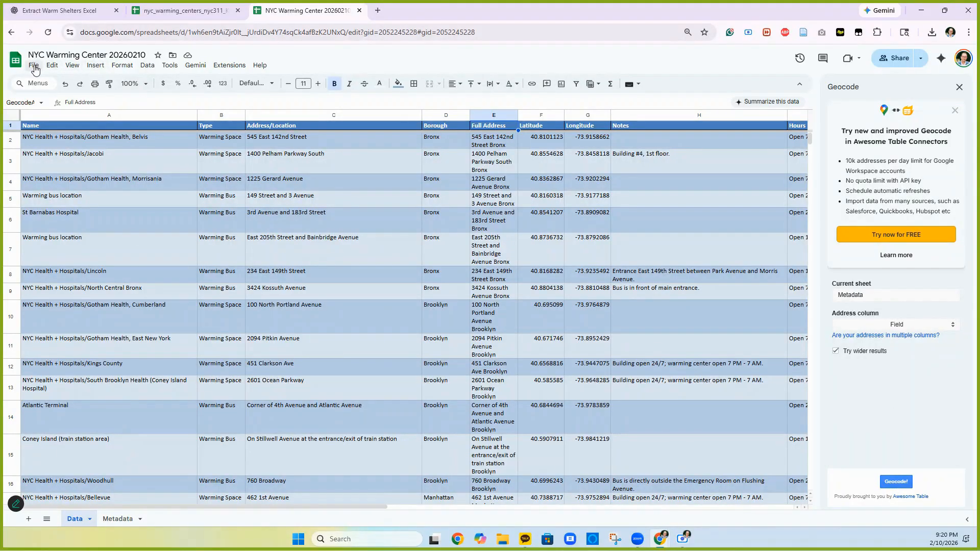
- Close the Geocode panel, set general access to Anyone with the link as Viewer, and copy the link
left_click(960, 88)
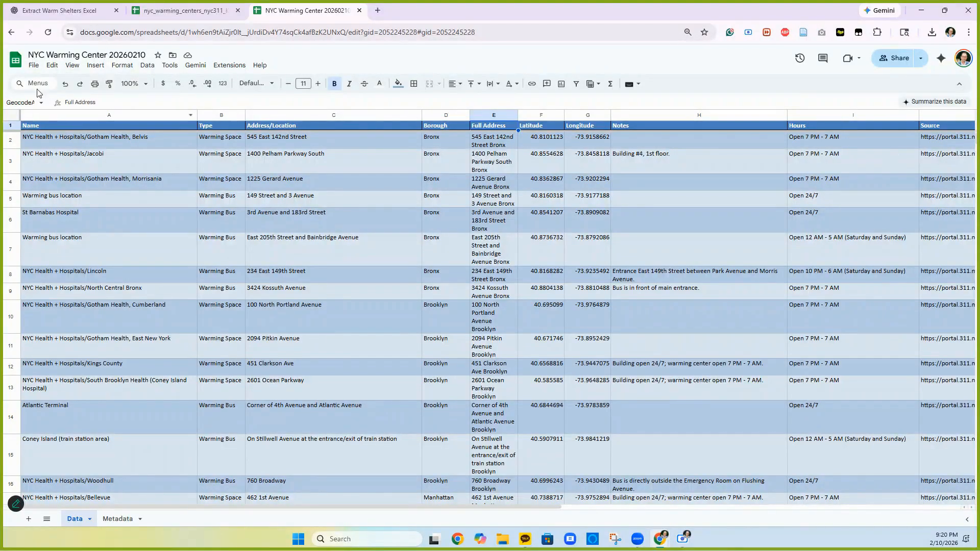
left_click(34, 65)
mouse_move(51, 148)
left_click(208, 153)
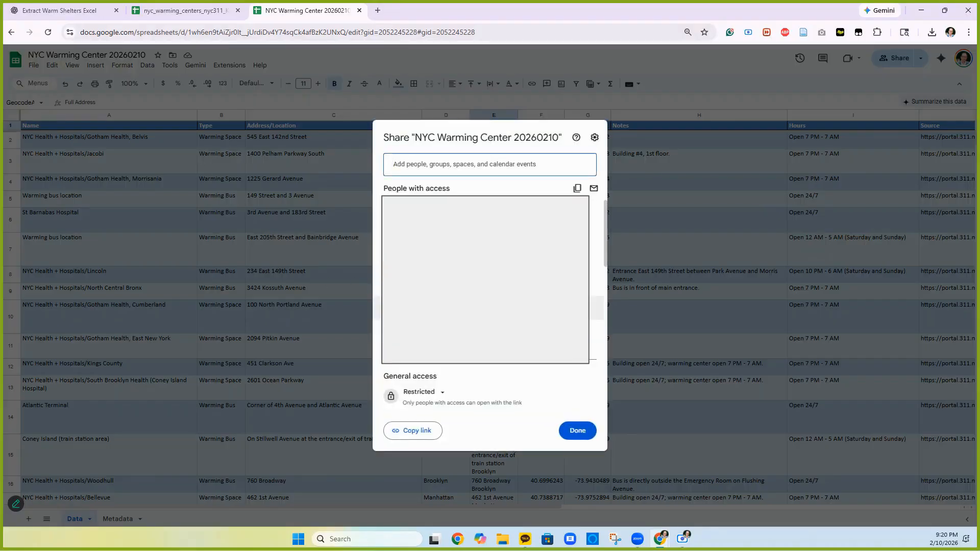
left_click(437, 395)
left_click(441, 436)
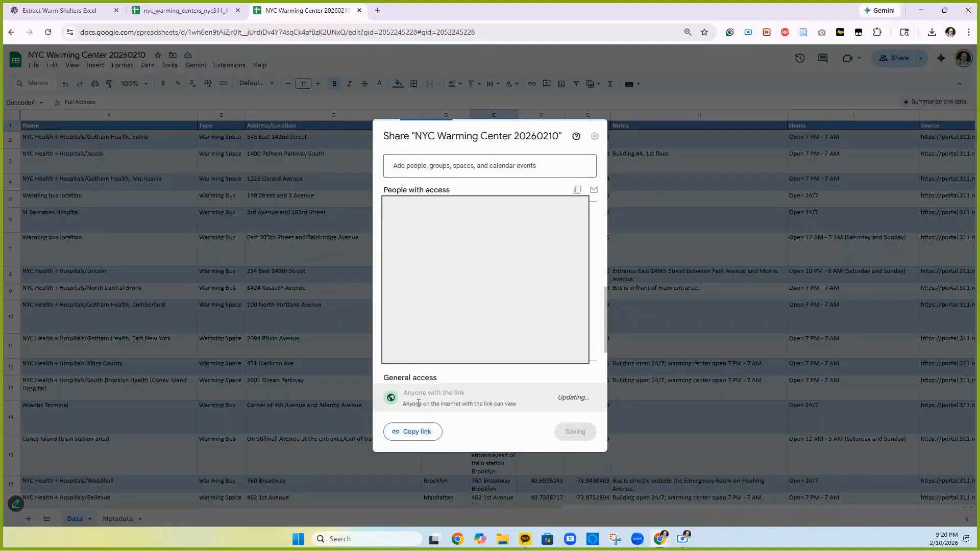
left_click(417, 431)
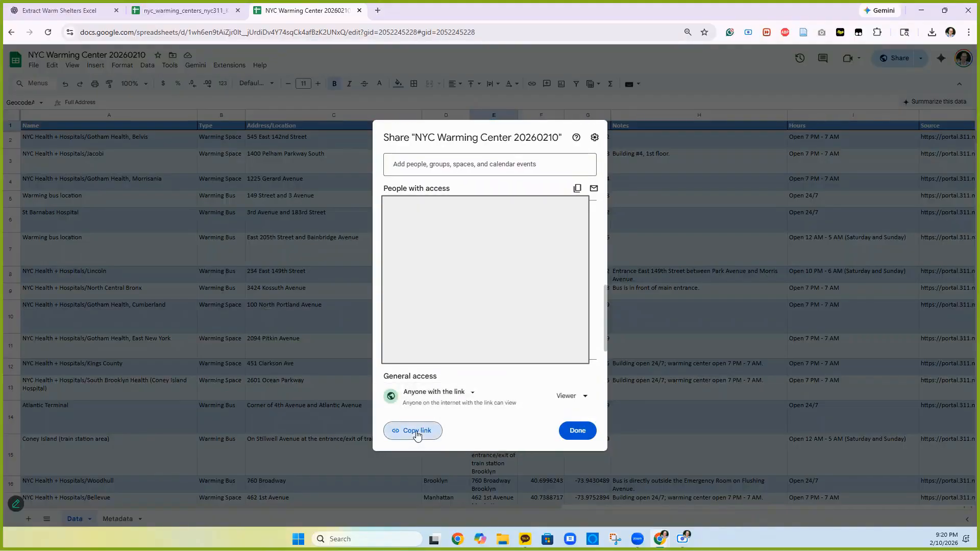
left_click(577, 431)
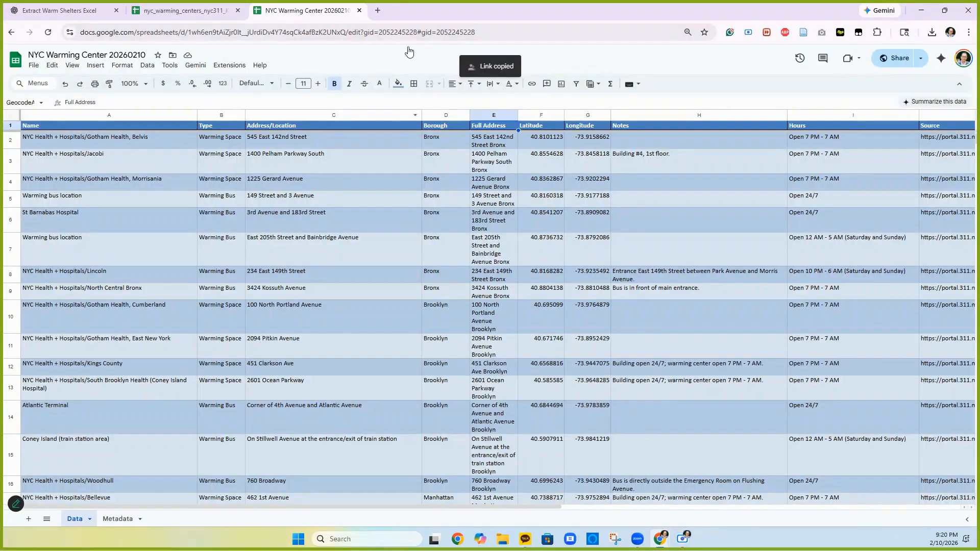
left_click(378, 10)
- Go to mappler.com, sign in with a Google account, and open the My Sites dashboard
type("mappler.com")
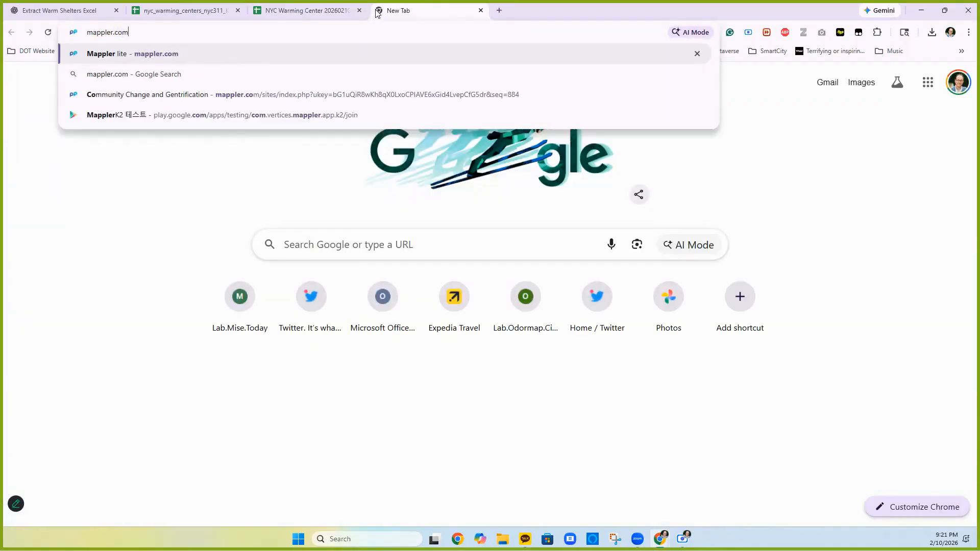
key("Return")
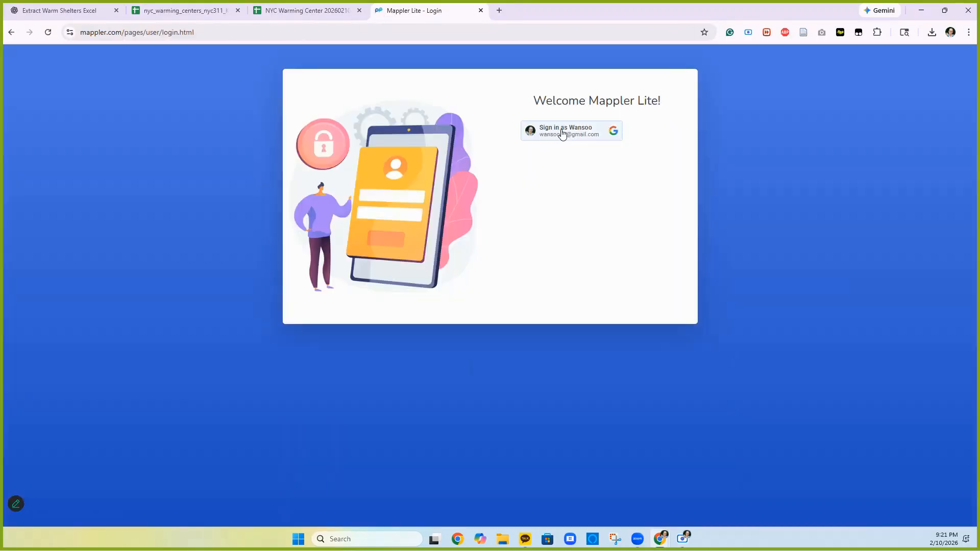
left_click(562, 133)
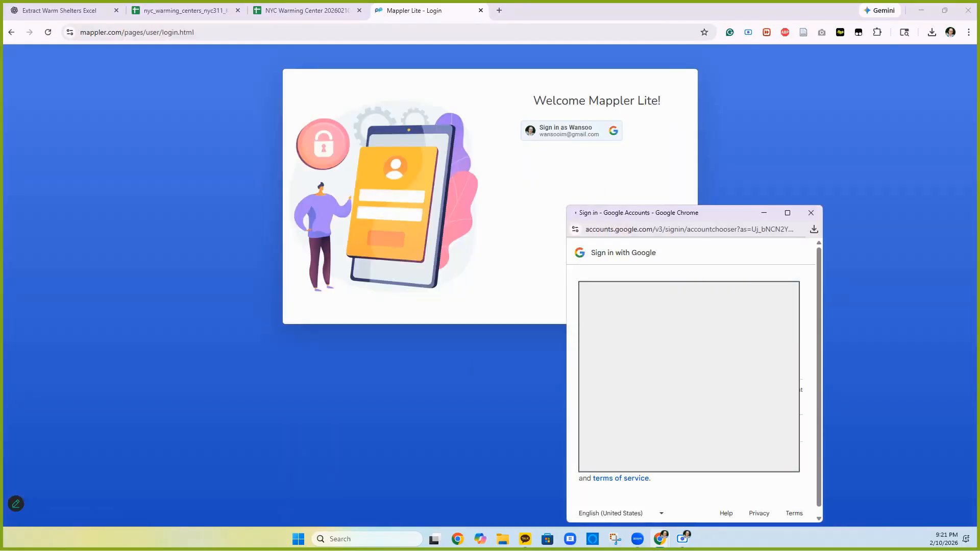
left_click(805, 397)
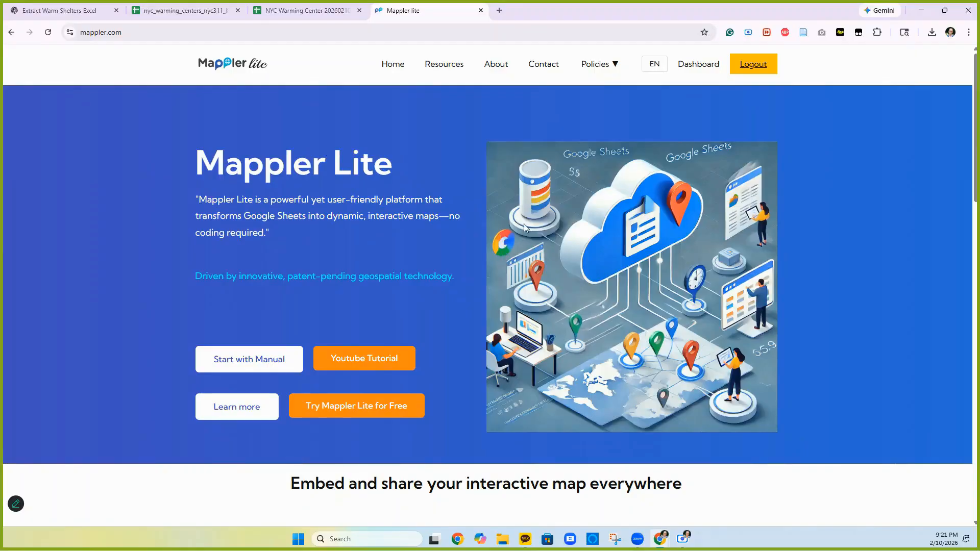
left_click(692, 69)
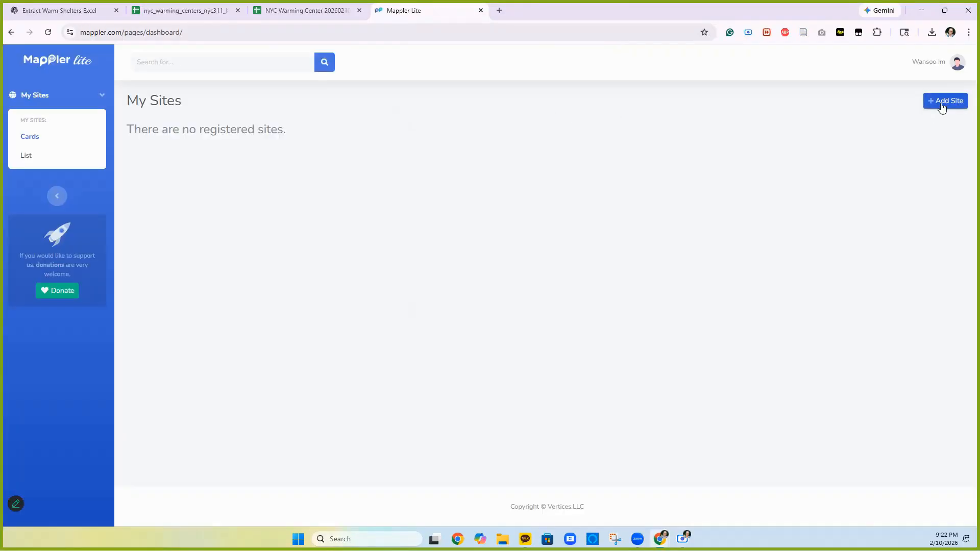
- Start a new site and pan and zoom its base map onto New York City
left_click(939, 102)
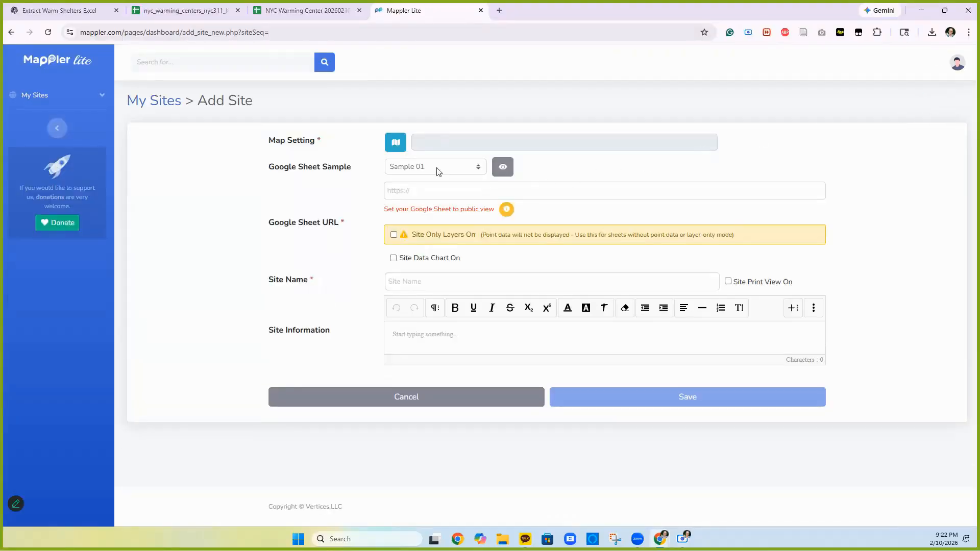
left_click(397, 143)
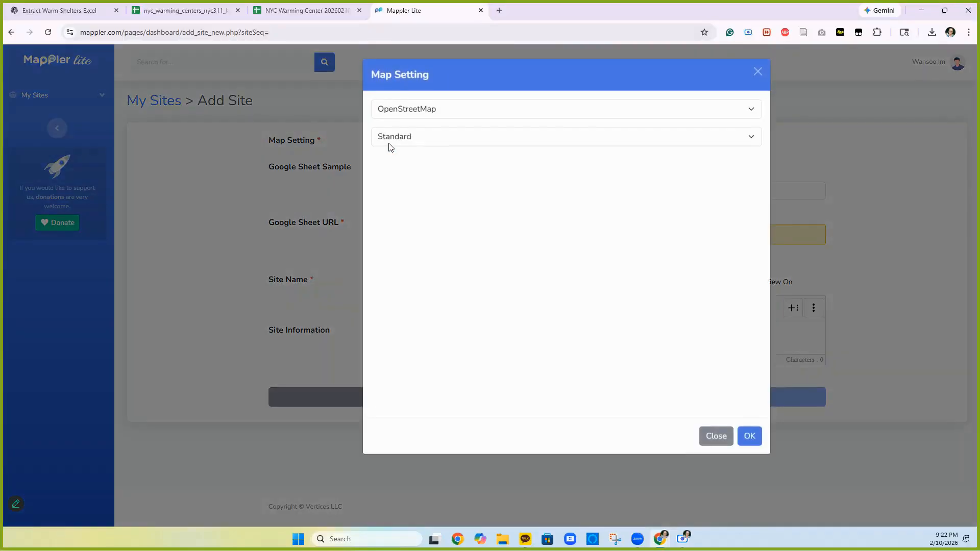
scroll(639, 308, "up", 2)
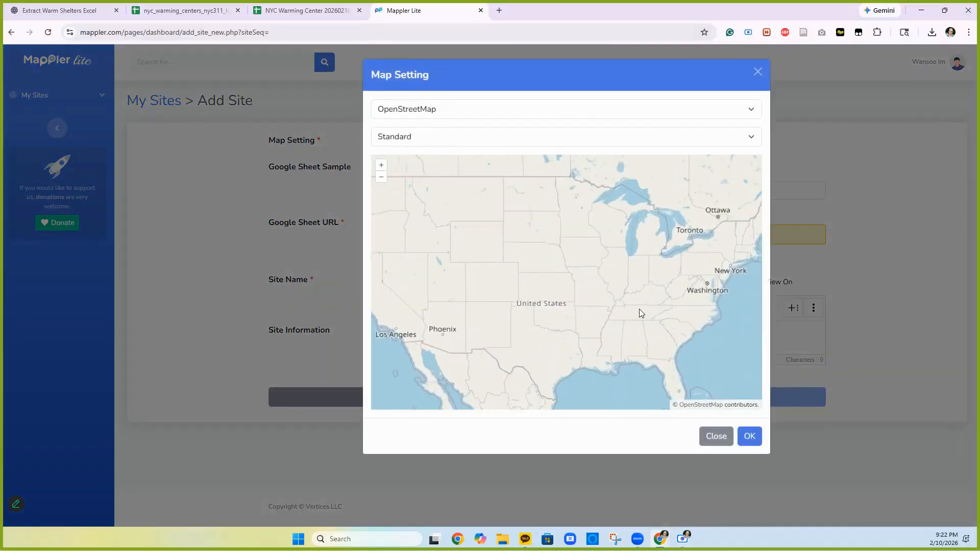
left_click_drag(642, 315, 483, 348)
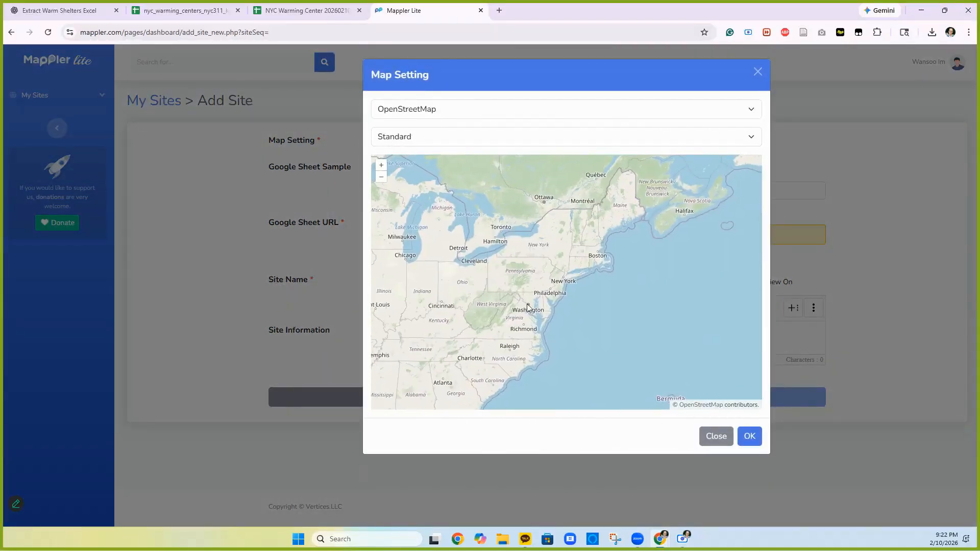
scroll(614, 261, "up", 2)
scroll(614, 261, "up", 4)
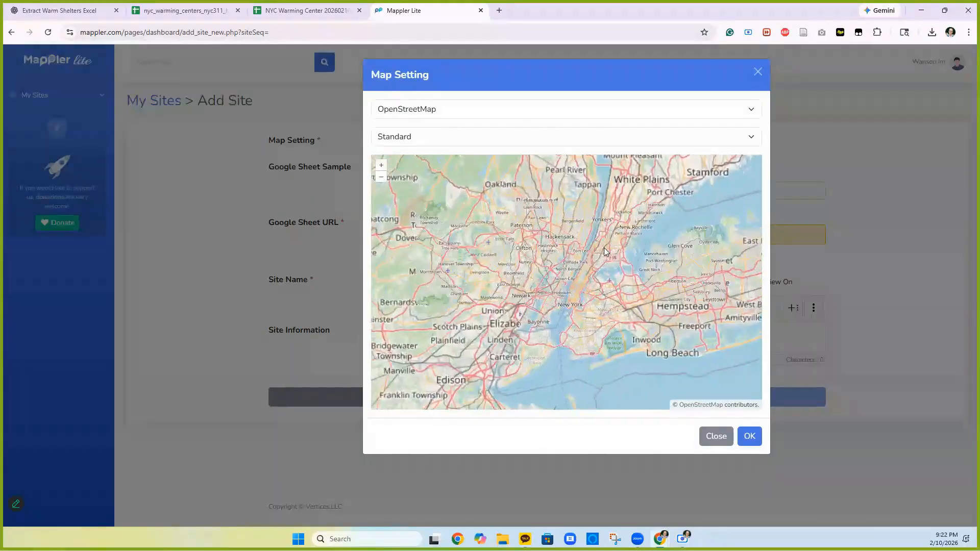
left_click_drag(589, 276, 556, 237)
scroll(556, 238, "up", 2)
left_click_drag(534, 271, 534, 250)
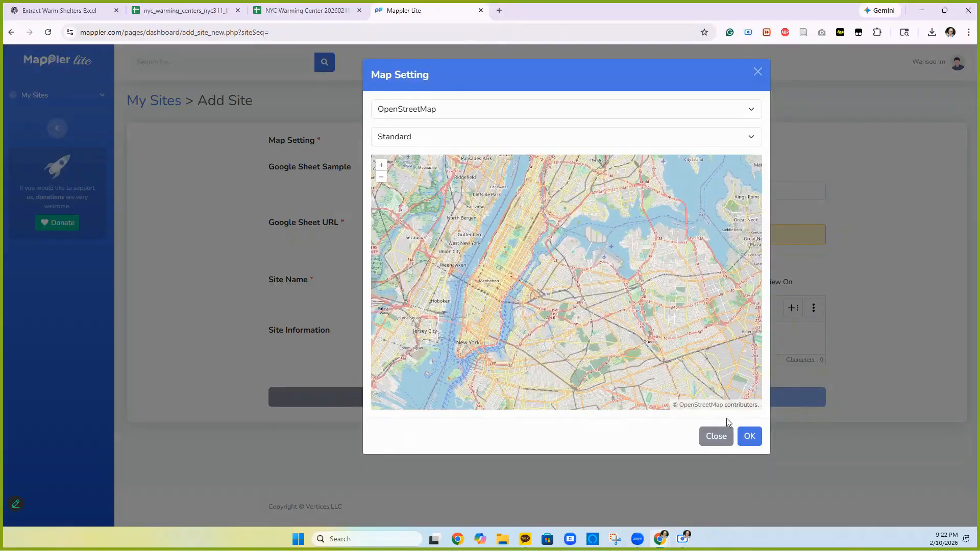
- Keep the Standard map style after trying Light, and confirm the NYC view at zoom 11
left_click(750, 138)
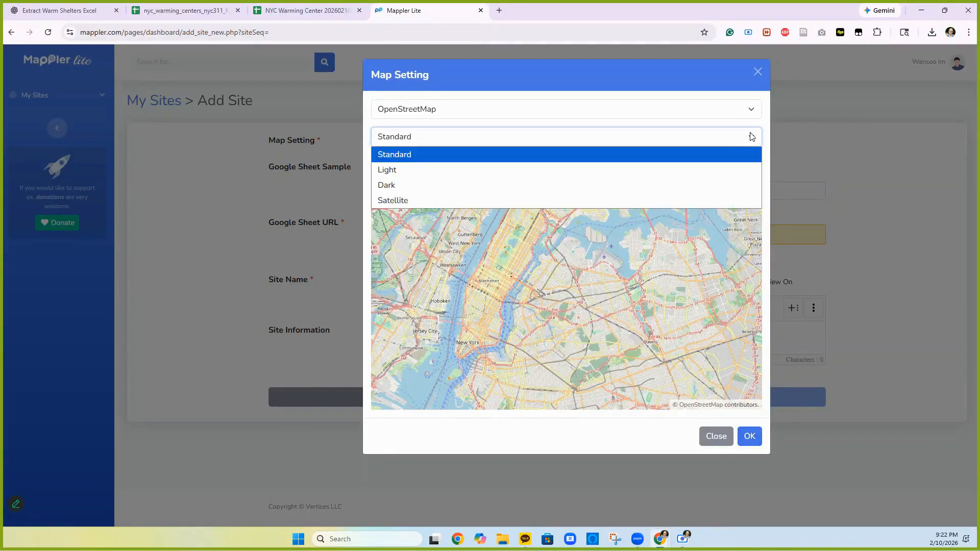
left_click(487, 170)
left_click(737, 139)
left_click(508, 154)
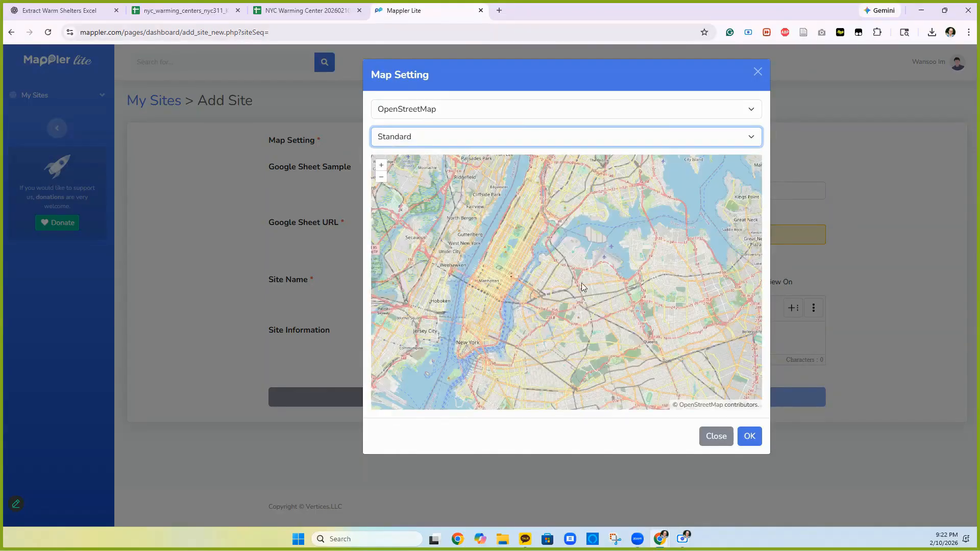
left_click(743, 441)
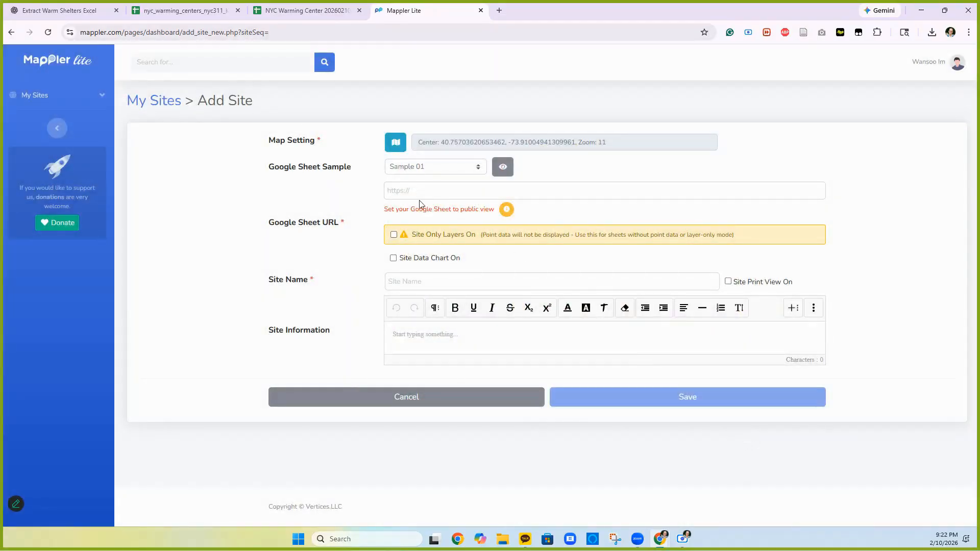
- Add the shared sheet URL and map latitude, longitude, name and category to Latitude, Longitude, Name and Type
left_click(401, 194)
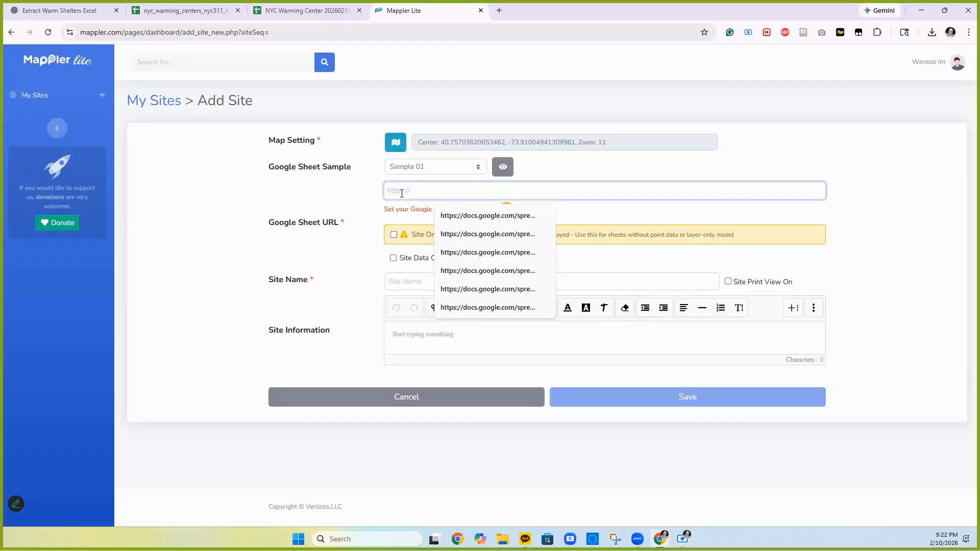
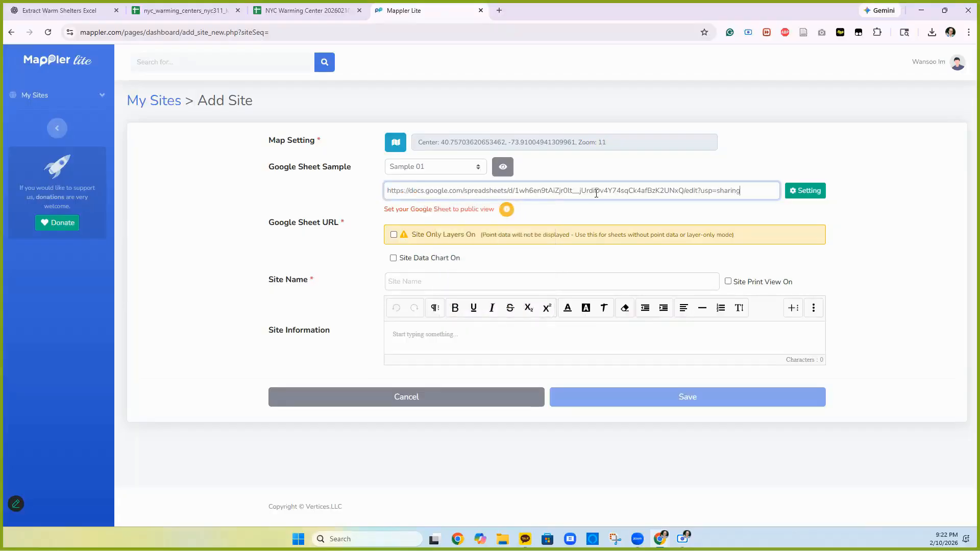
left_click(805, 191)
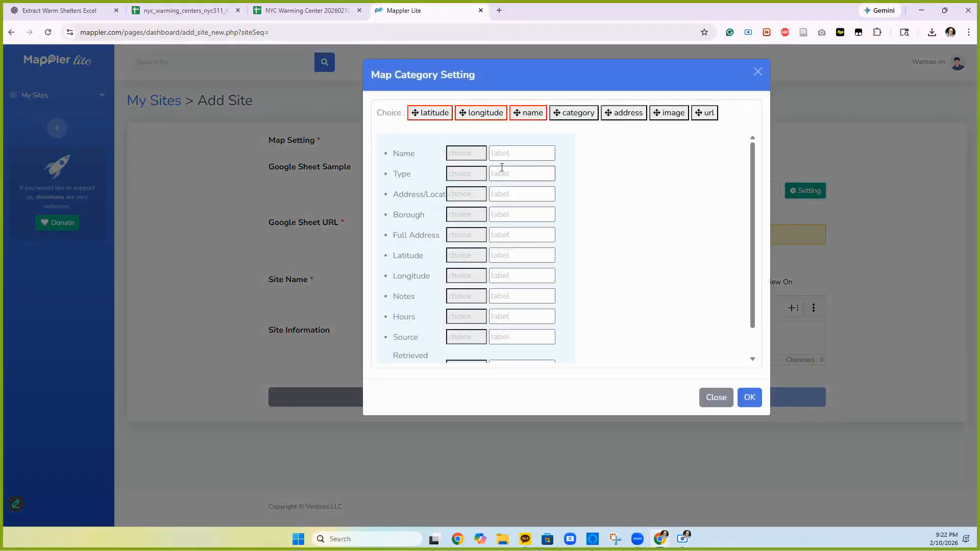
left_click_drag(426, 116, 449, 260)
left_click_drag(485, 113, 485, 278)
left_click_drag(528, 114, 466, 153)
left_click_drag(572, 113, 465, 172)
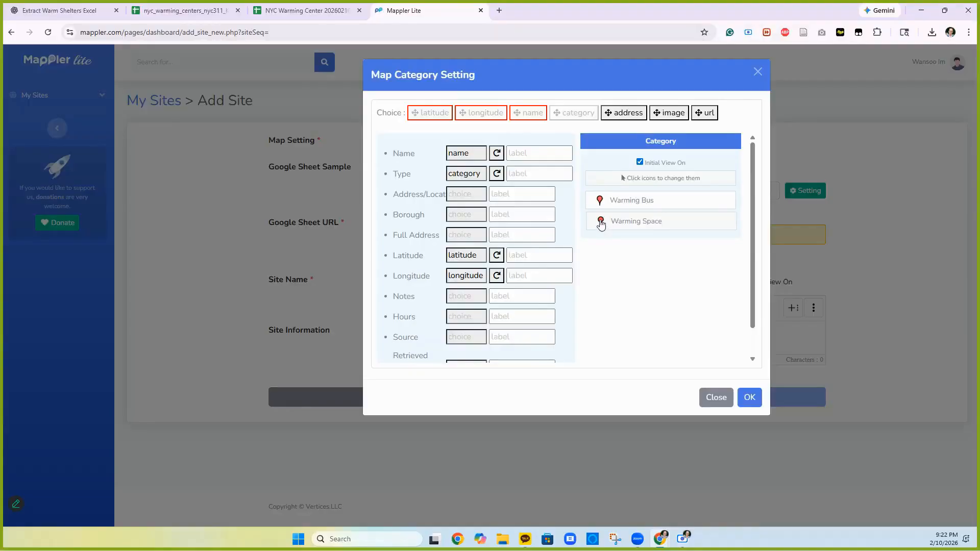
- Give the Warming Space category blue markers
left_click(601, 221)
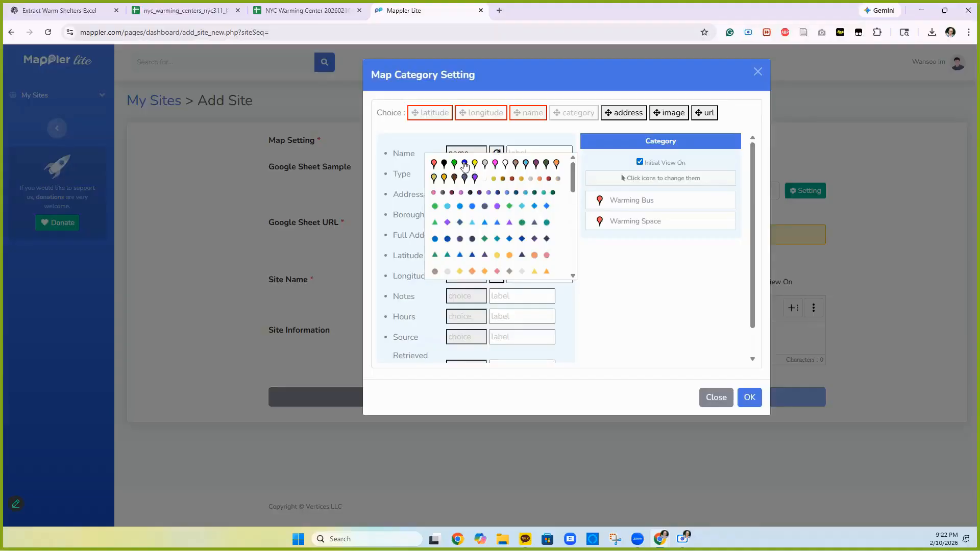
left_click(465, 163)
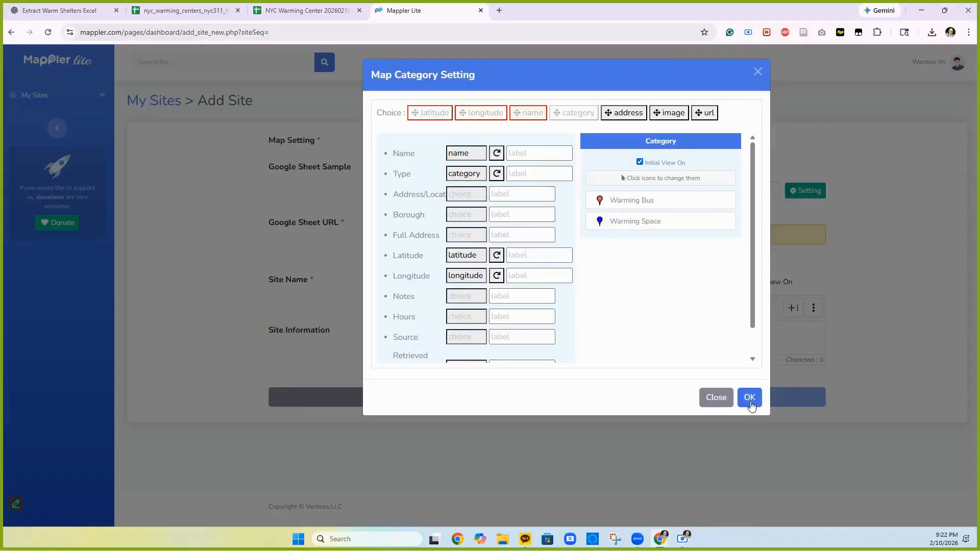
scroll(511, 286, "down", 2)
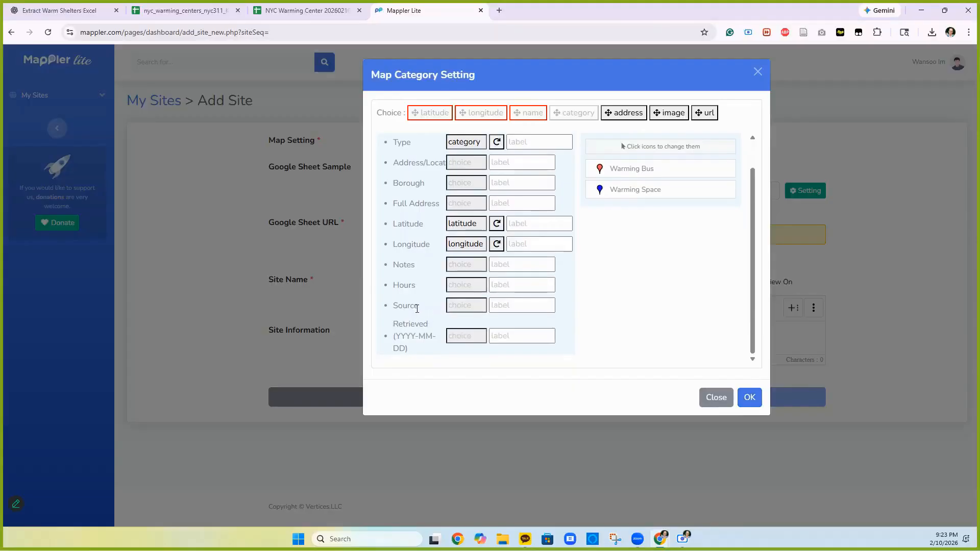
scroll(417, 309, "up", 2)
scroll(417, 310, "down", 2)
- Confirm the marker mapping, then save the site 'NYC Warming Centers' described as 'NYC Warming Center'
left_click(747, 399)
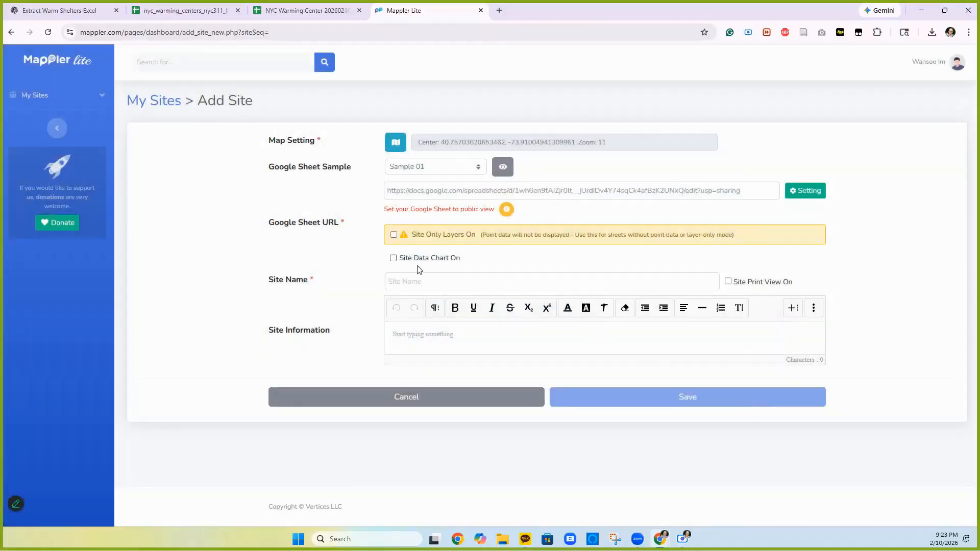
left_click(403, 284)
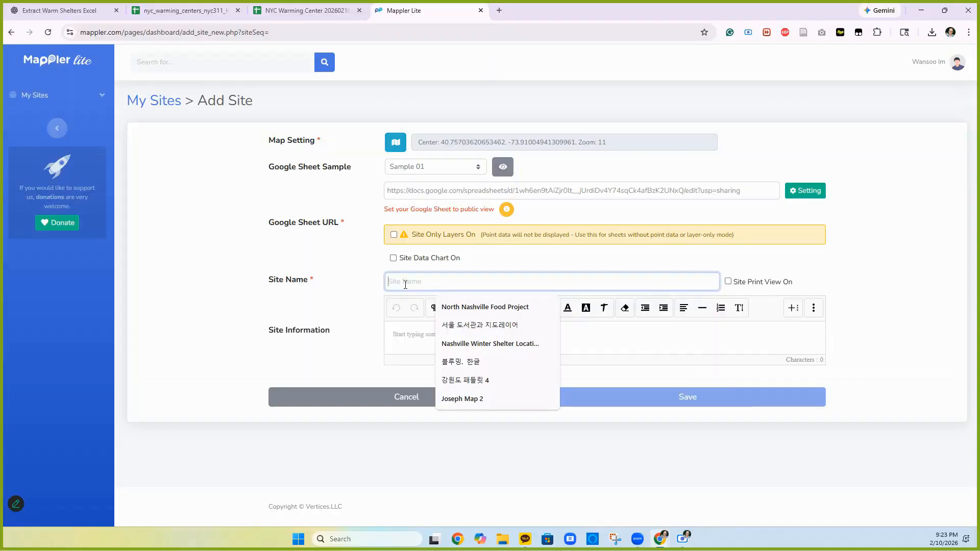
type("NYC Warm")
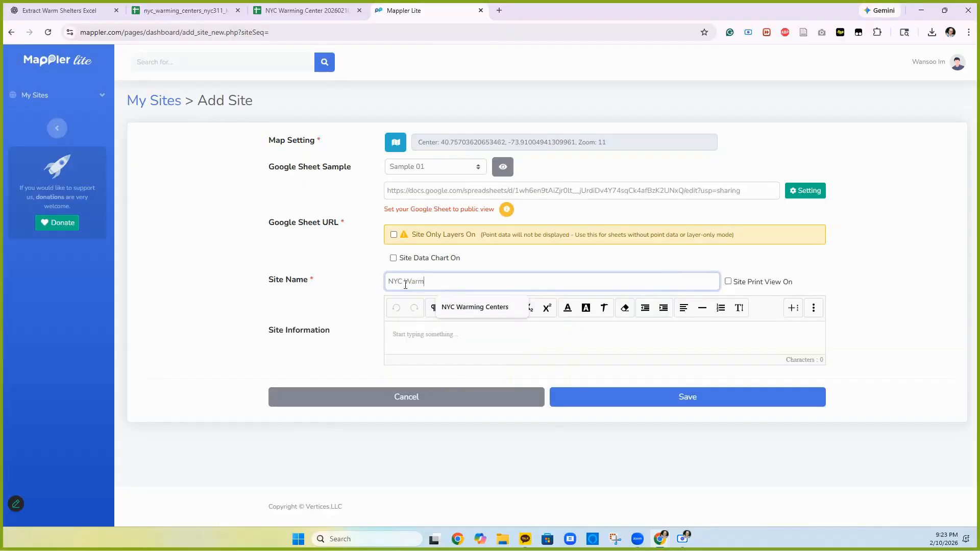
type("ing Centers")
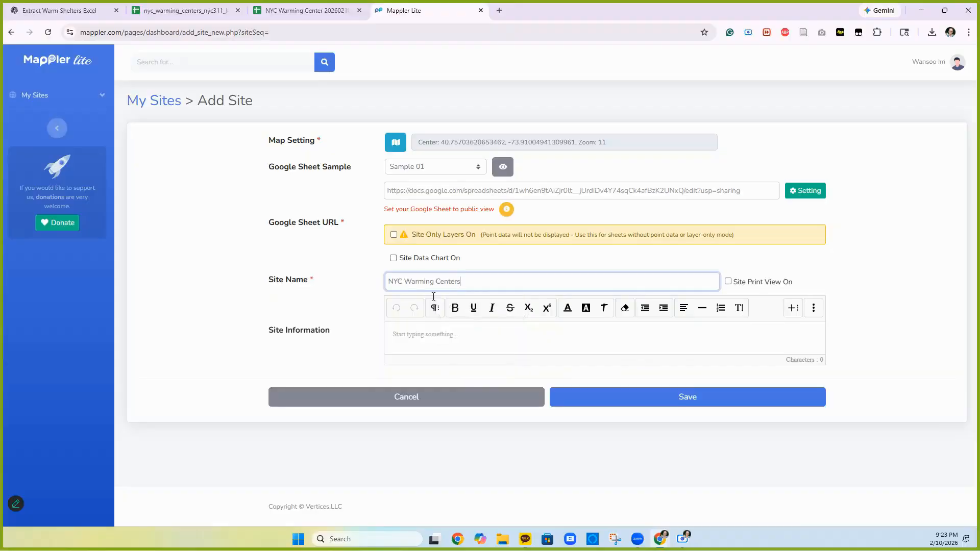
left_click(403, 335)
type("NYC ")
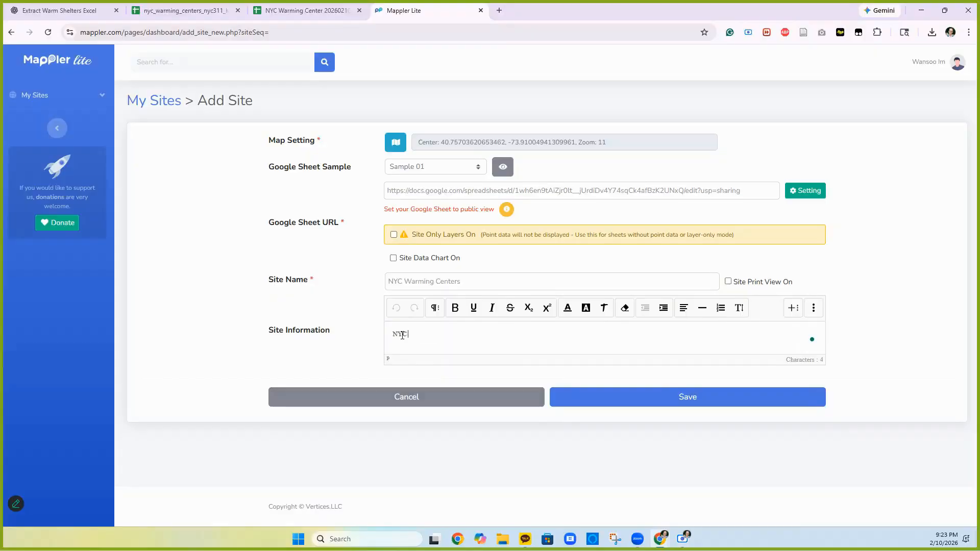
type("Warming Center")
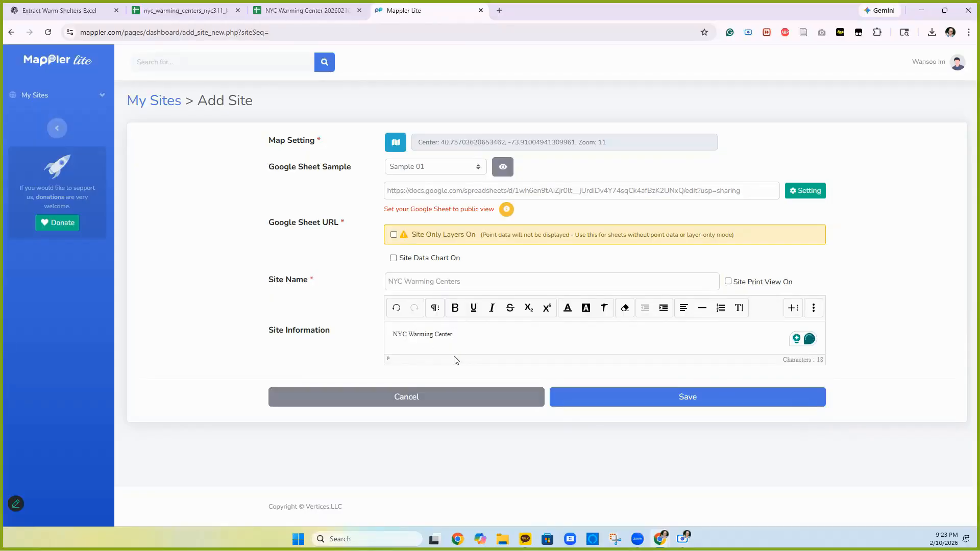
left_click(689, 402)
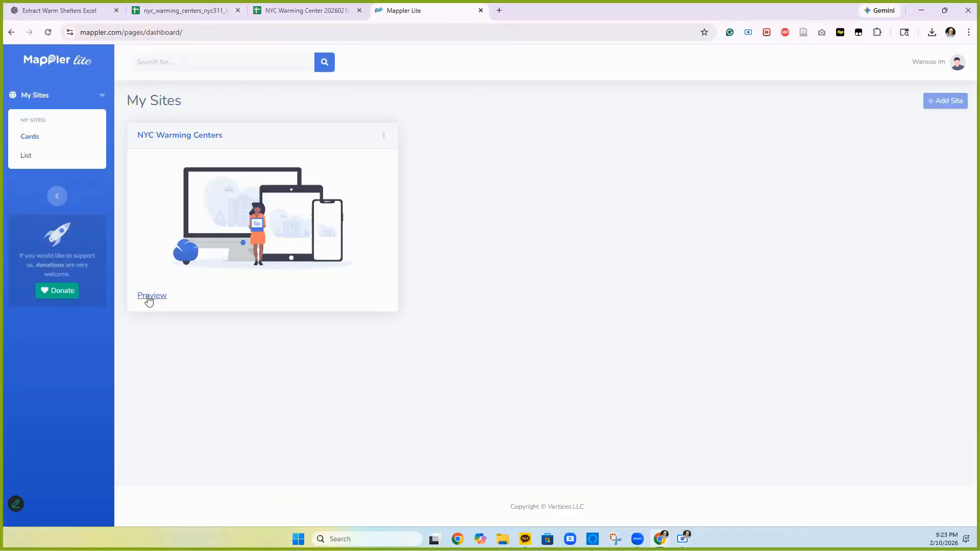
- Preview the map, view the Bellevue warming bus details, then bring in the MapLayers List spreadsheet
left_click(148, 299)
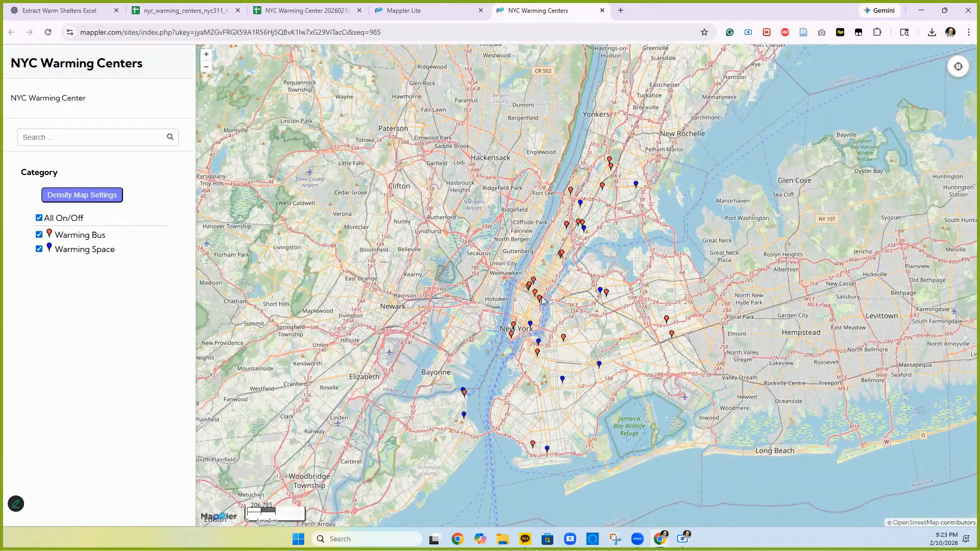
left_click(539, 299)
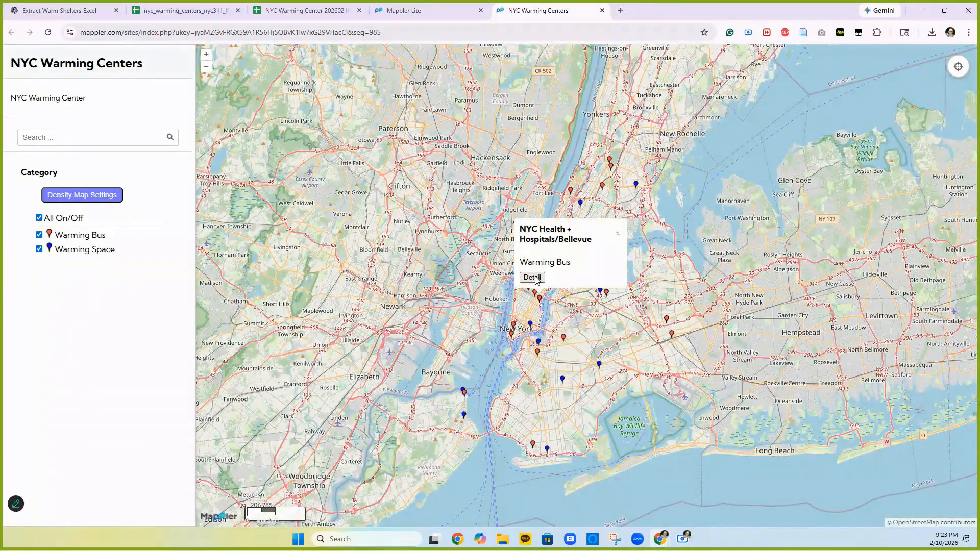
left_click(535, 279)
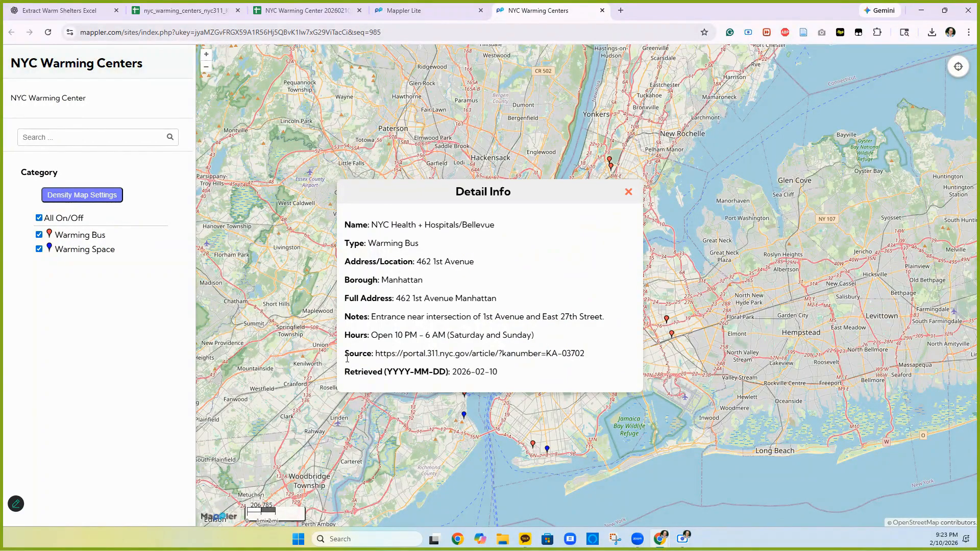
left_click(629, 192)
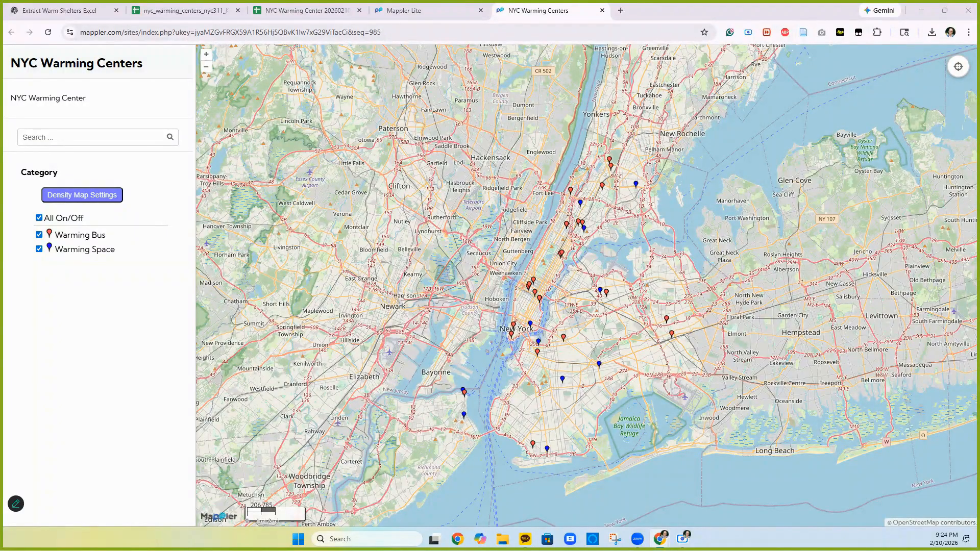
left_click_drag(780, 6, 564, 15)
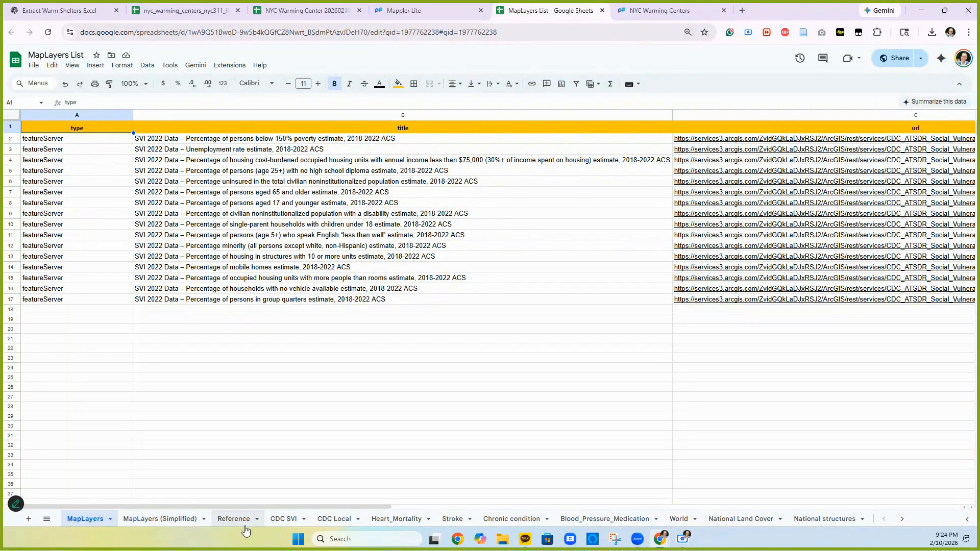
- Browse the CDC layer sheets, then select the header and 16 SVI layer rows (1–17) on MapLayers
left_click(288, 520)
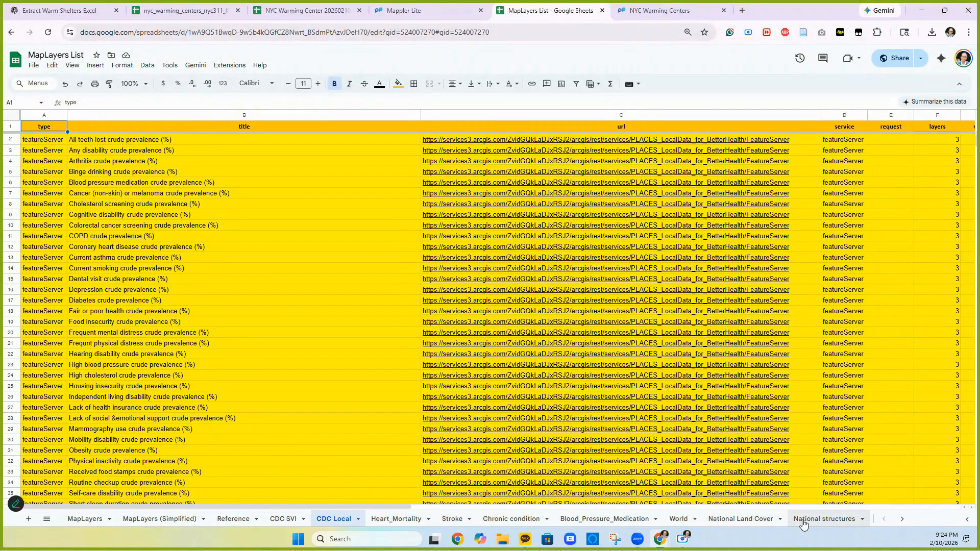
left_click(84, 520)
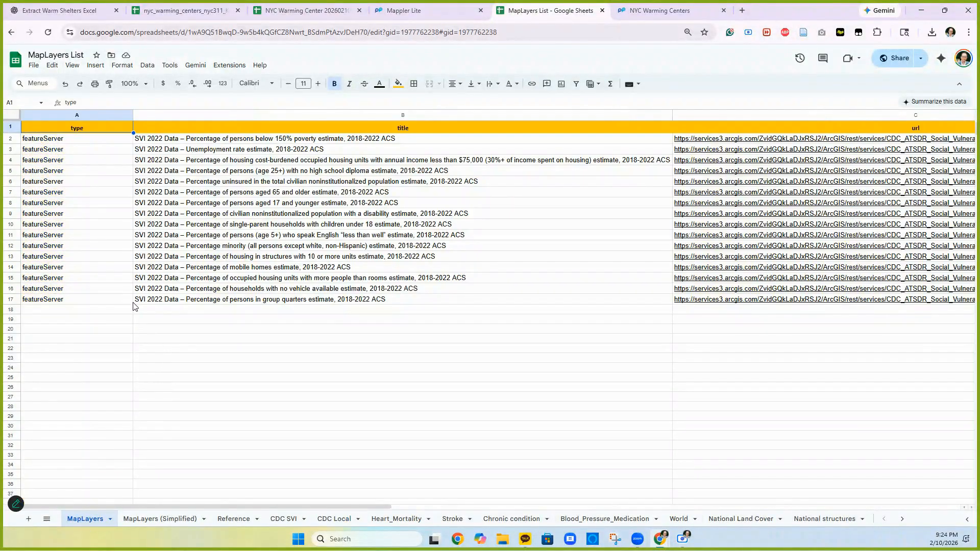
left_click(10, 127)
left_click_drag(11, 161, 34, 302)
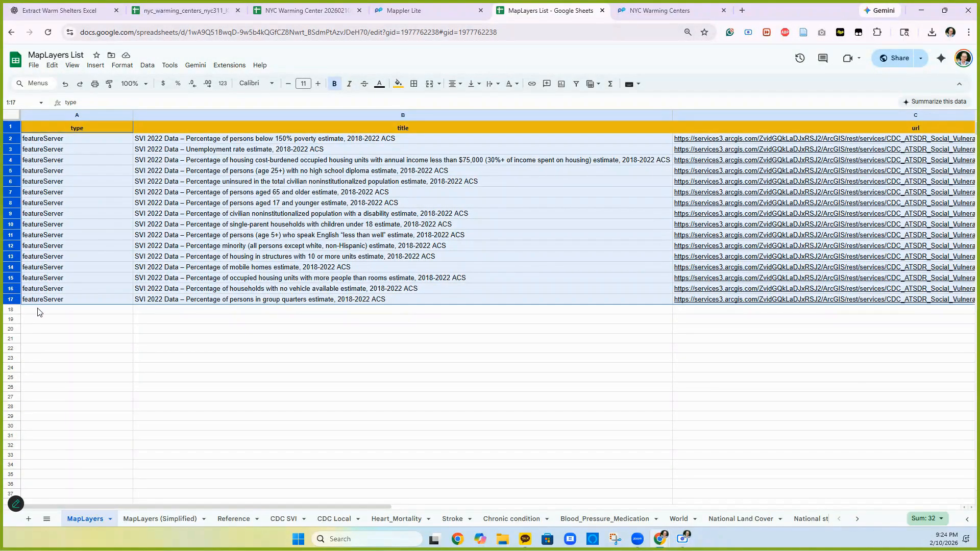
- In the NYC Warming Center 20260210 workbook, paste the SVI layer rows into a new sheet and autofit columns
left_click(294, 14)
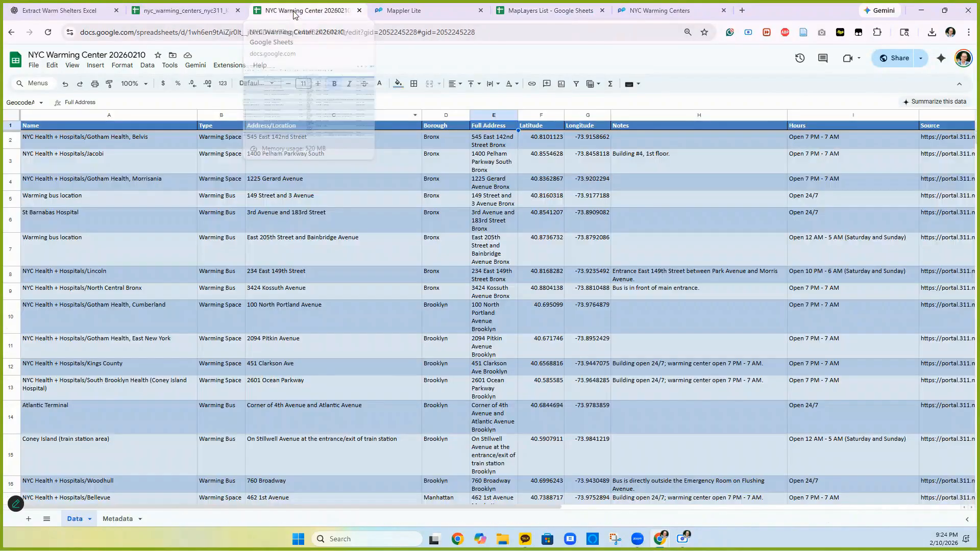
left_click(29, 521)
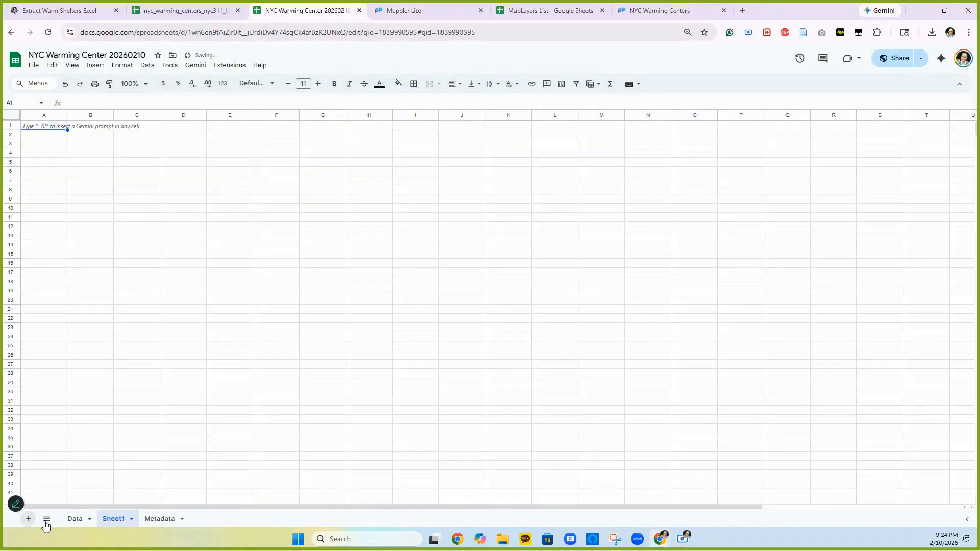
right_click(36, 128)
left_click(59, 163)
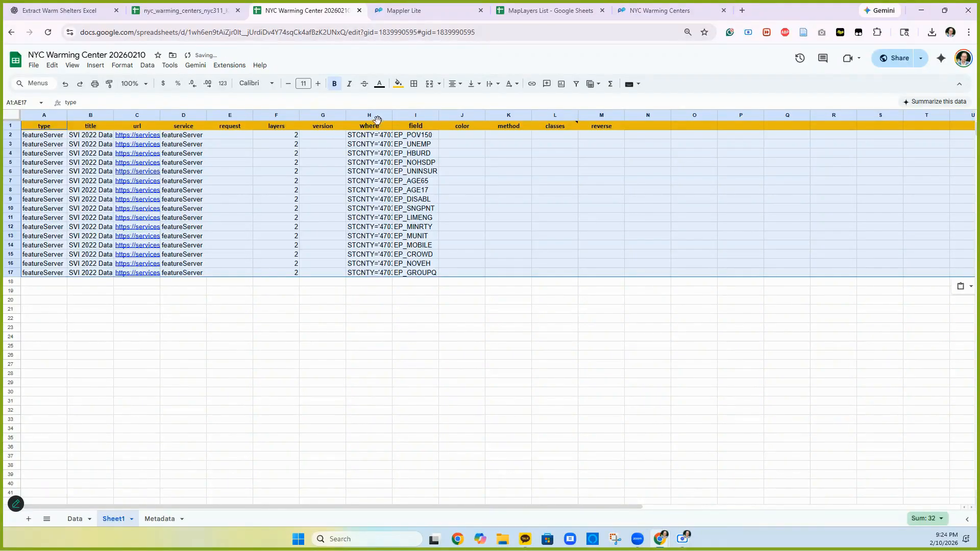
left_click_drag(442, 117, 444, 117)
double_click(444, 117)
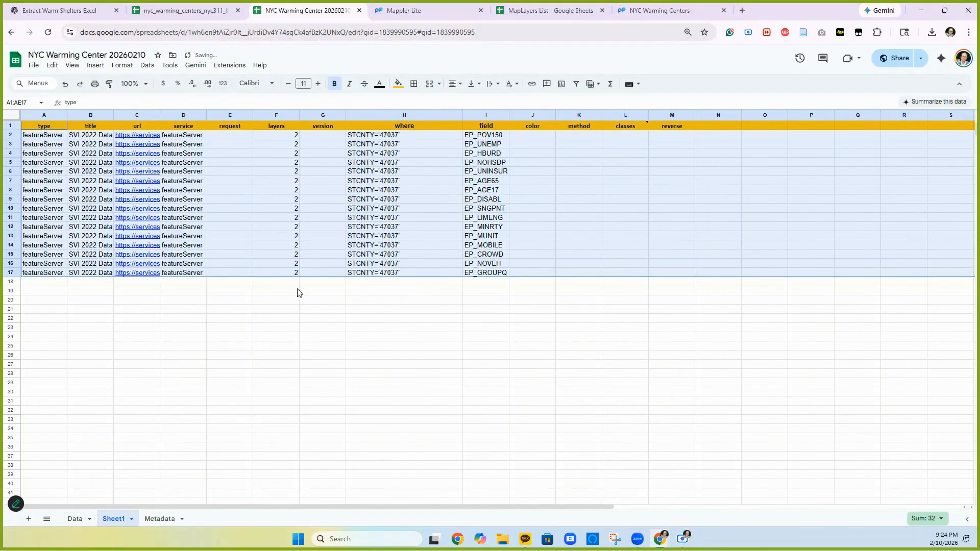
- Rename the new sheet to 'MapLayers'
left_click(131, 519)
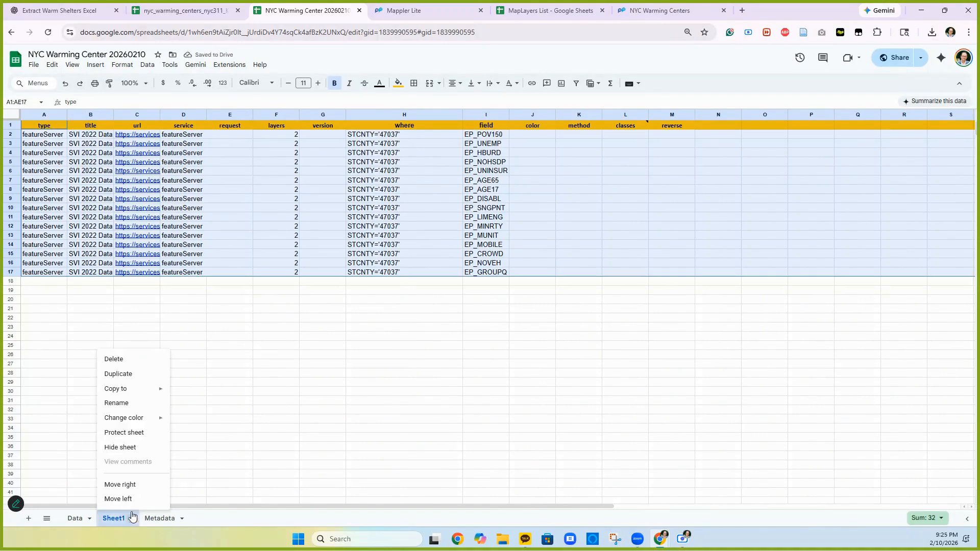
left_click(126, 405)
type("MapLayers")
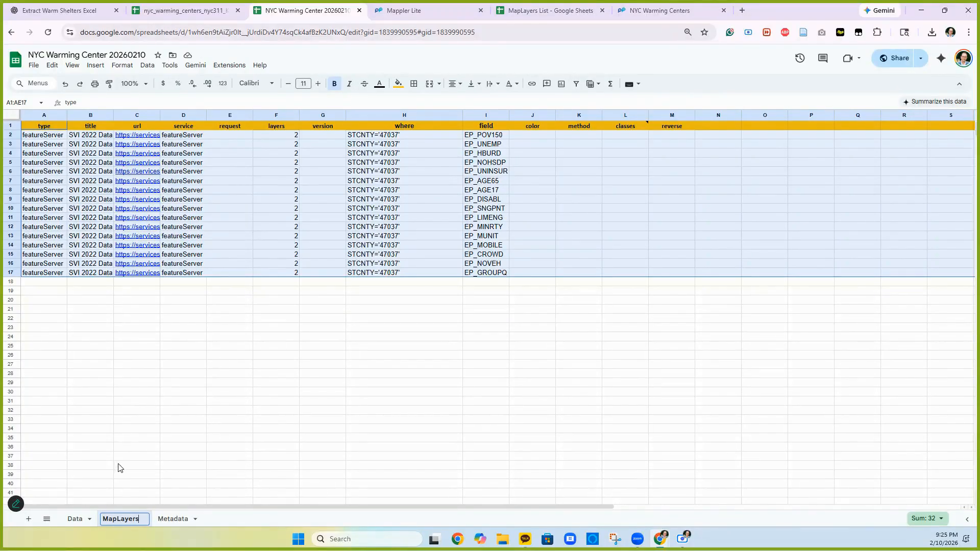
left_click(119, 467)
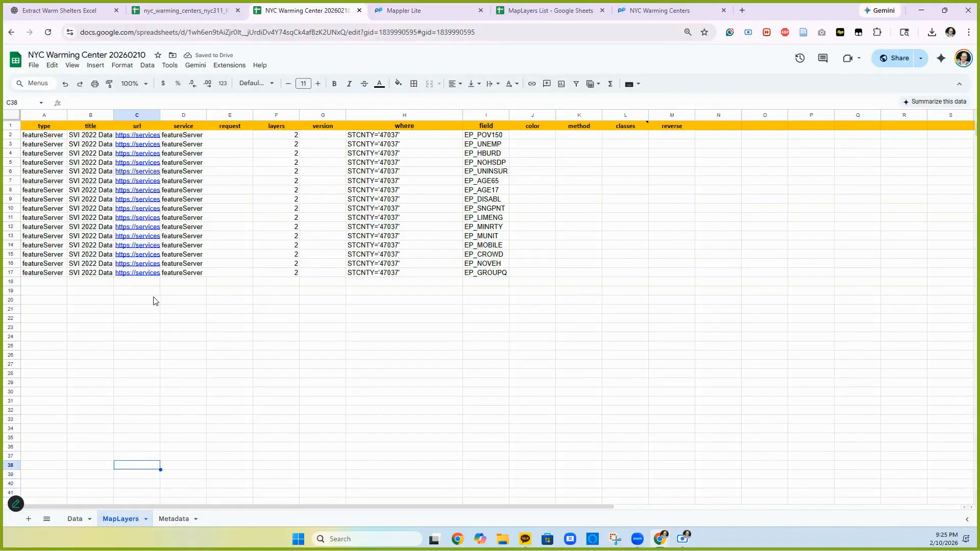
- Widen columns B and C to show titles and URLs, then open the SVI service URL
left_click_drag(114, 112, 280, 113)
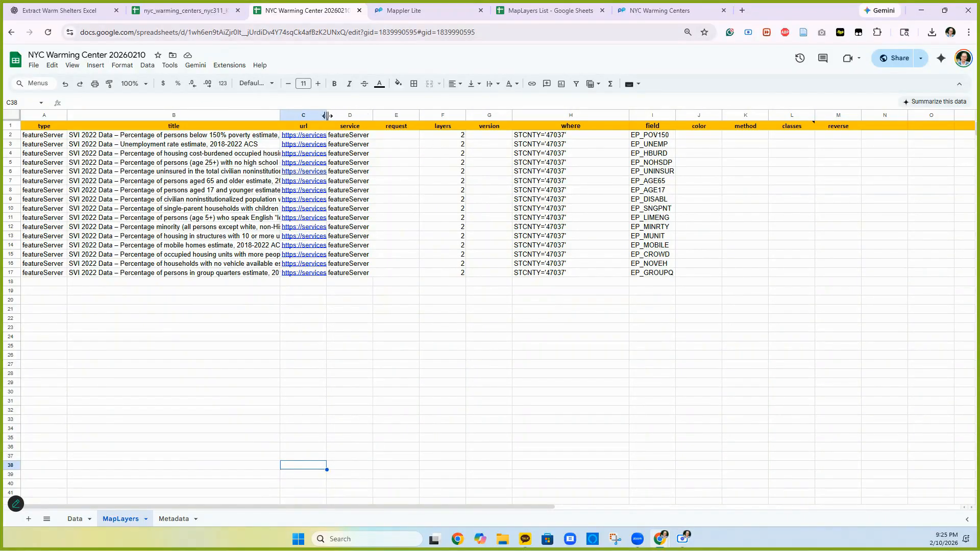
left_click_drag(326, 116, 476, 125)
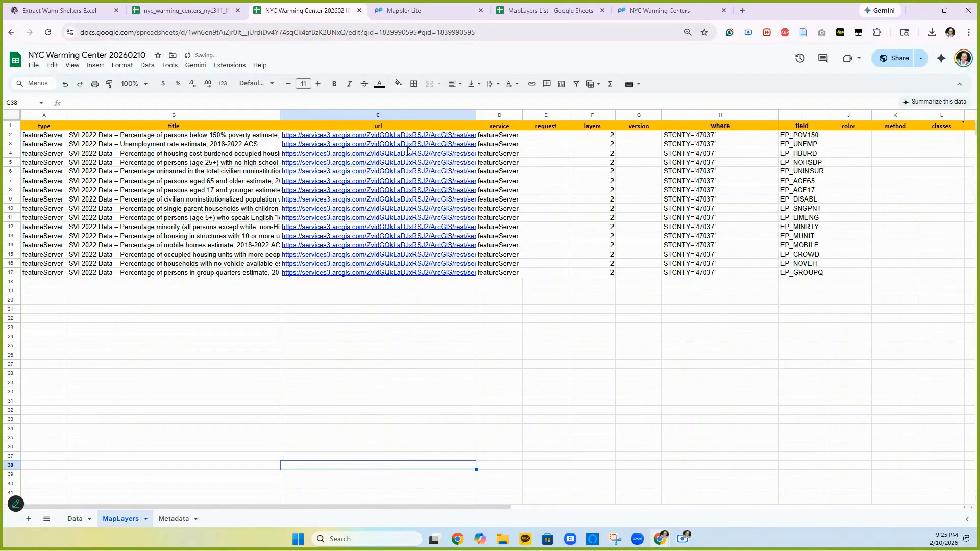
mouse_move(409, 137)
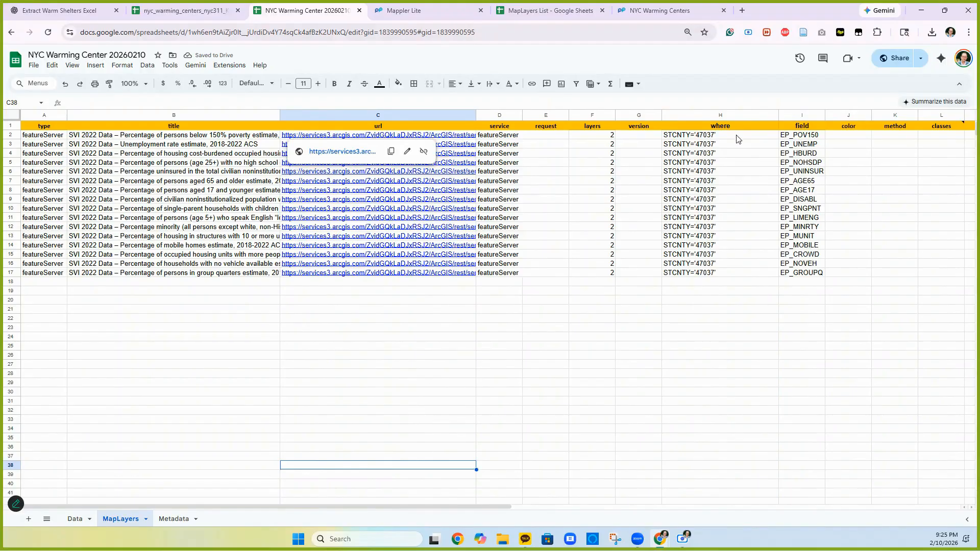
left_click(697, 137)
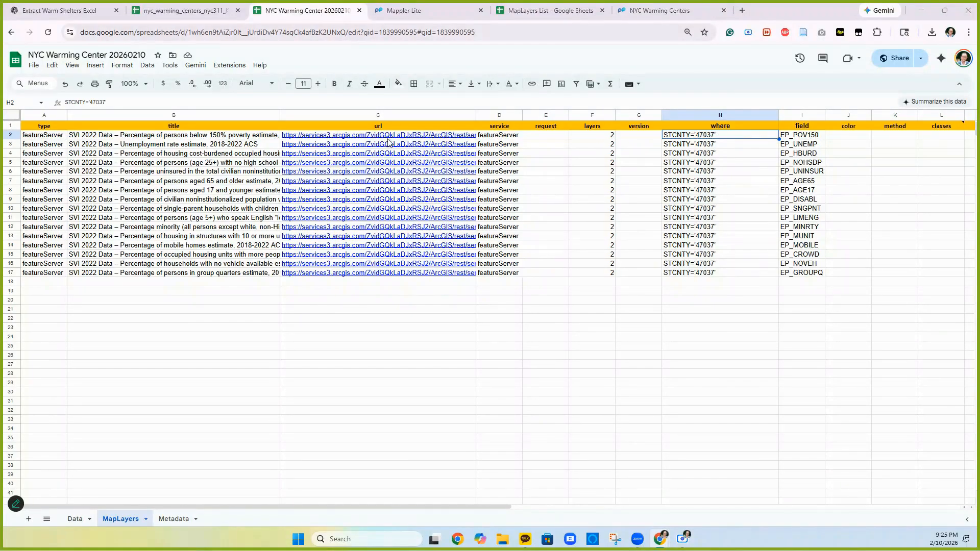
mouse_move(389, 142)
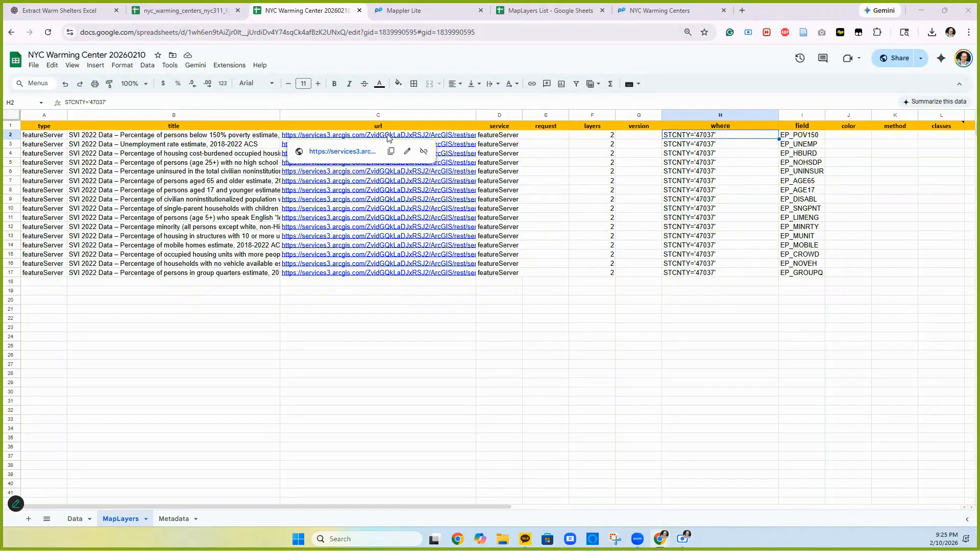
left_click(342, 152)
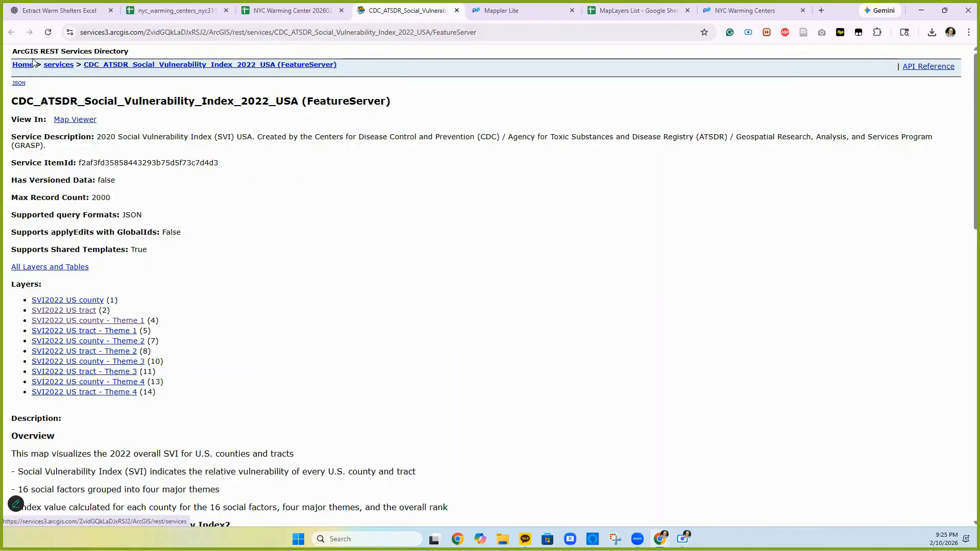
- Copy the ST_ABBR field name from the SVI2022 US tract layer's fields, then return to the spreadsheet
left_click(68, 311)
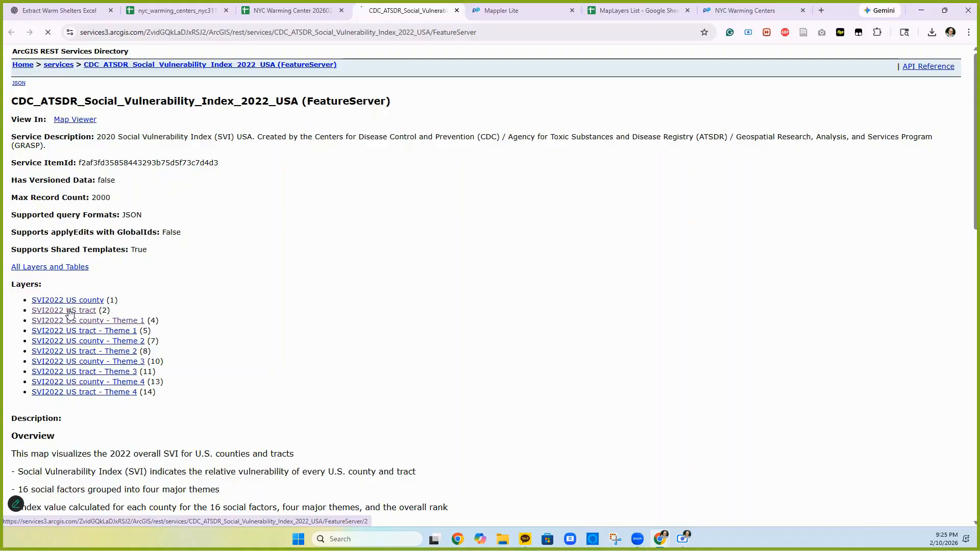
scroll(70, 313, "down", 9)
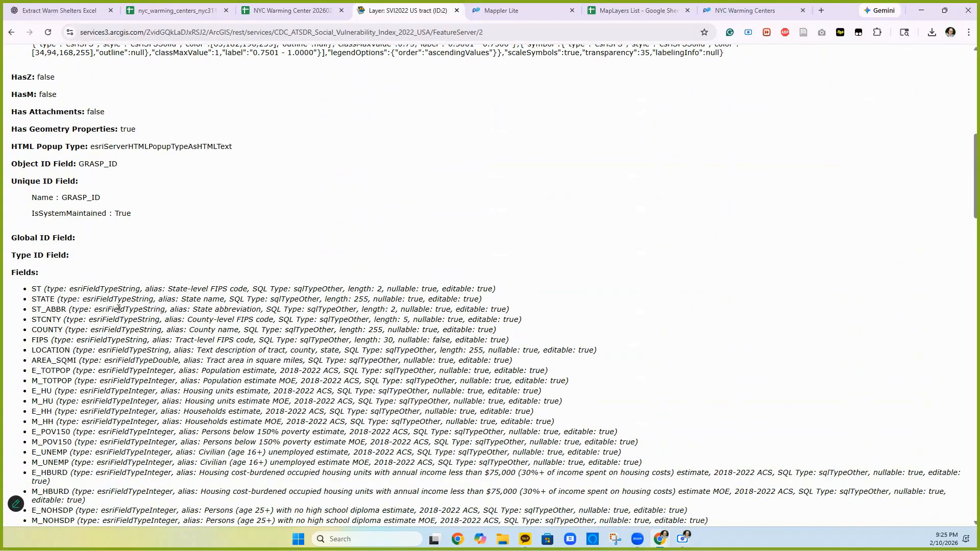
left_click_drag(31, 310, 67, 316)
key("ctrl+c")
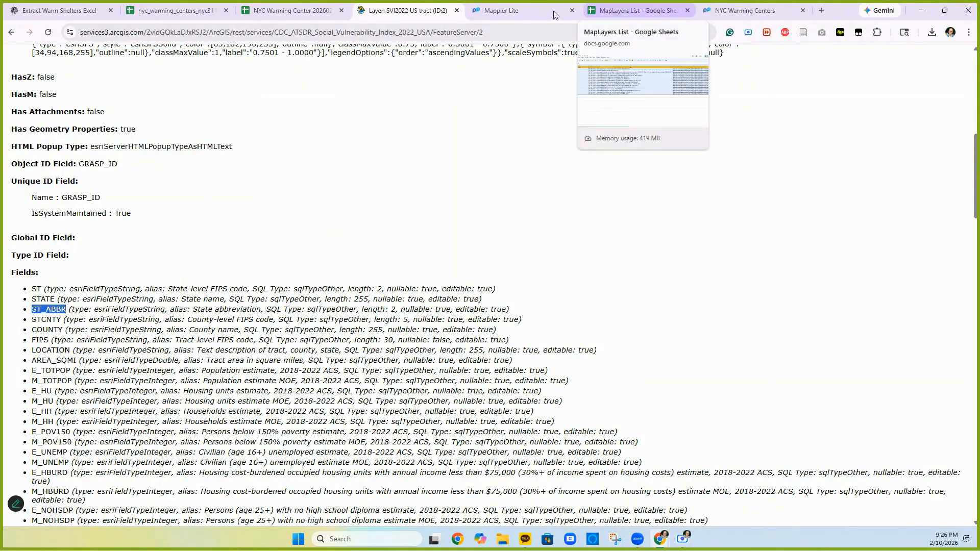
left_click(270, 11)
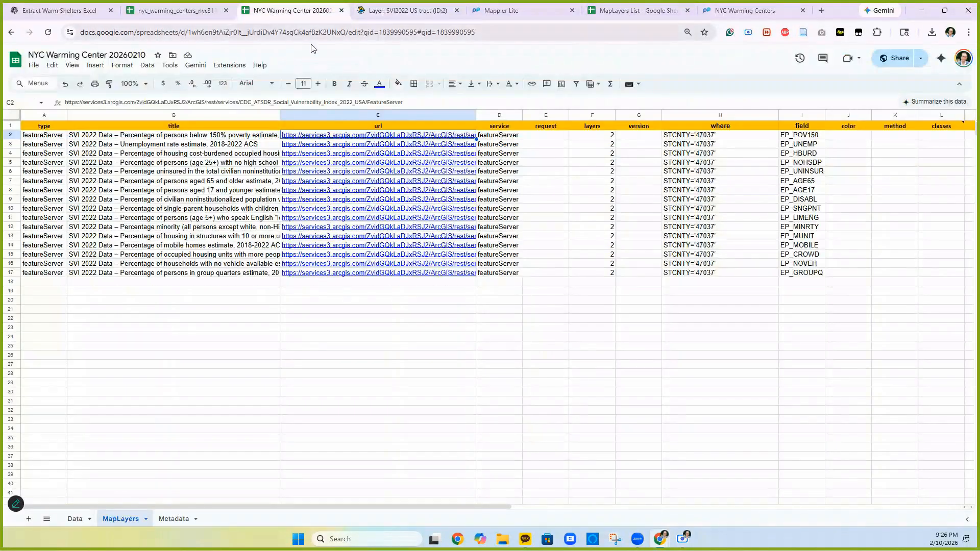
- Change H2's where filter from STCNTY to ST_ABBR='NY'
double_click(696, 136)
left_click_drag(690, 135, 654, 135)
key("ctrl+v")
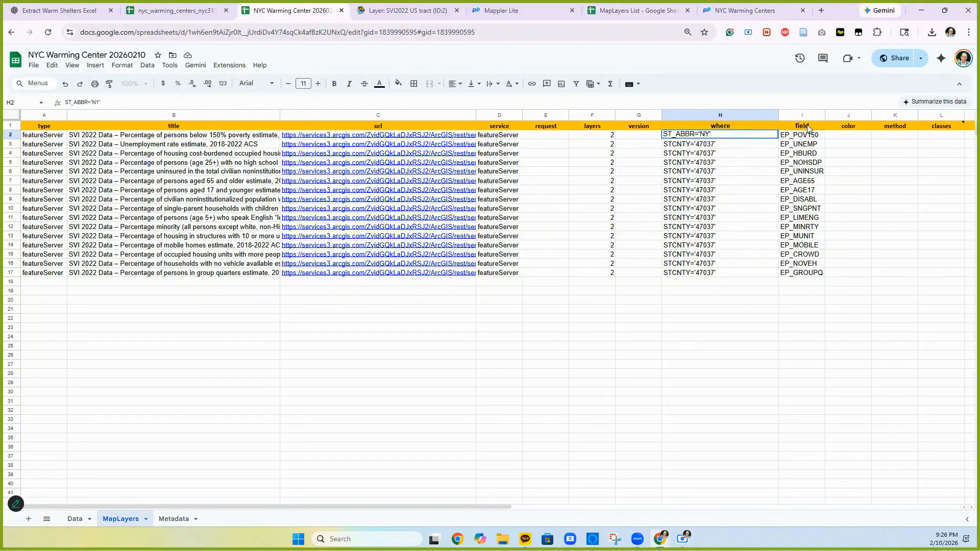
left_click(714, 166)
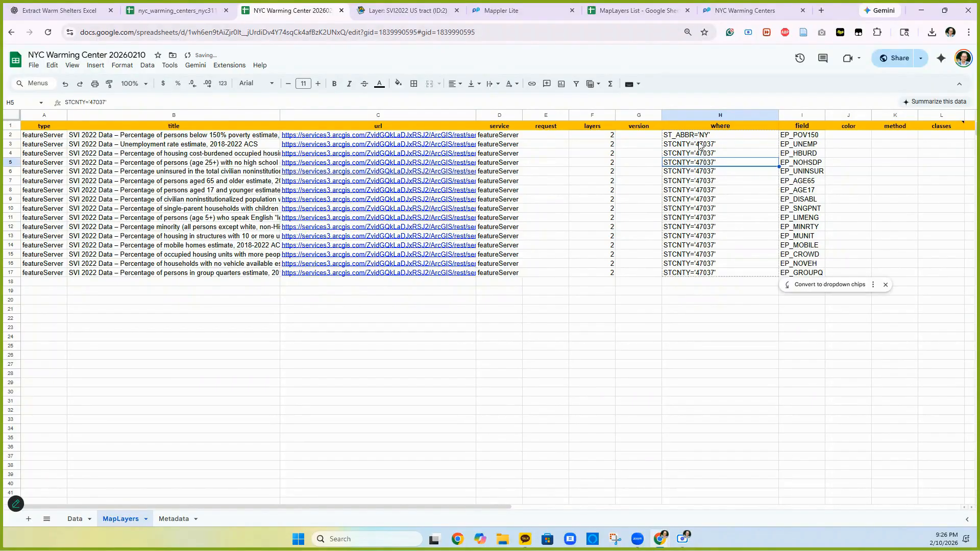
- Copy the ST_ABBR='NY' filter from H2 into H3:H17
left_click(709, 149)
left_click(704, 137)
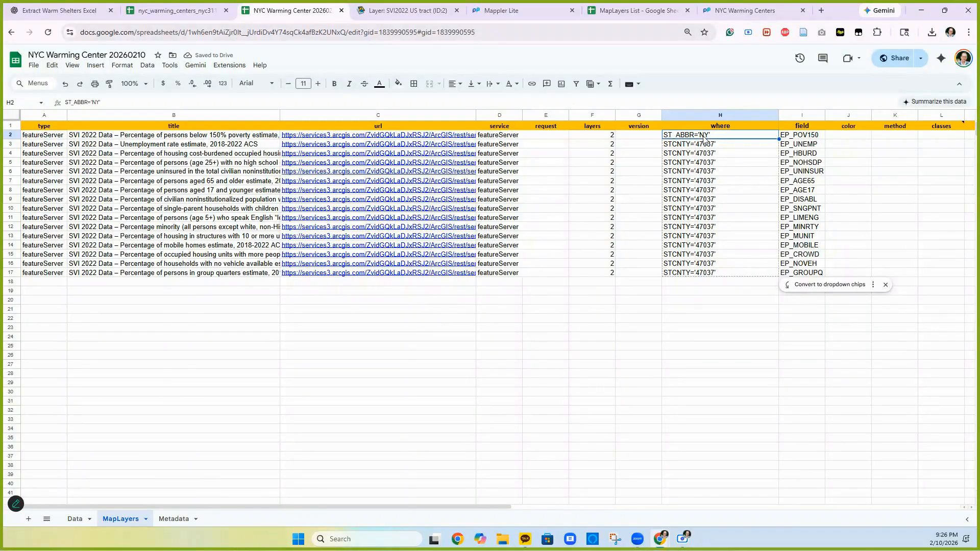
key("ctrl+c")
left_click_drag(715, 147, 719, 273)
key("ctrl+v")
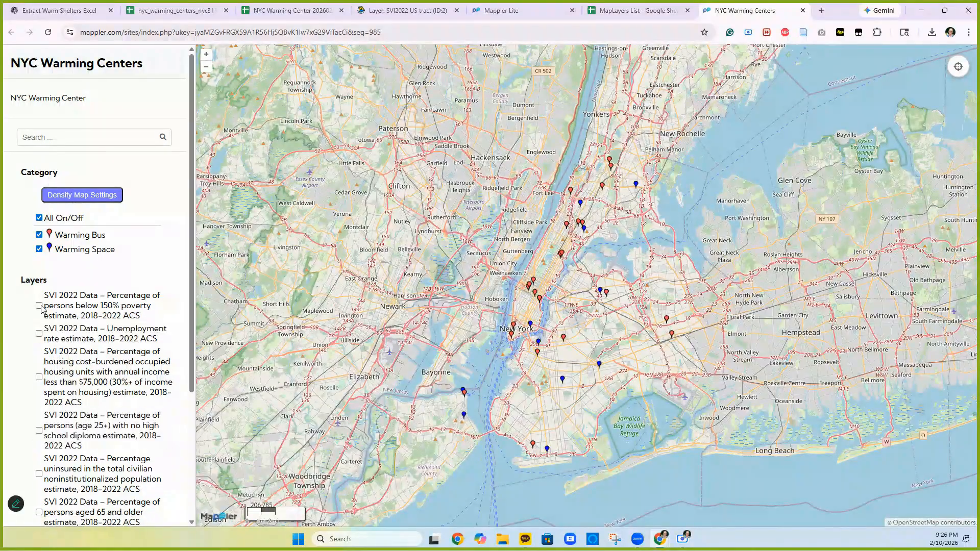
- Turn on the poverty-percentage SVI layer, check a tract's value, and set its opacity to about 0.48
left_click(39, 306)
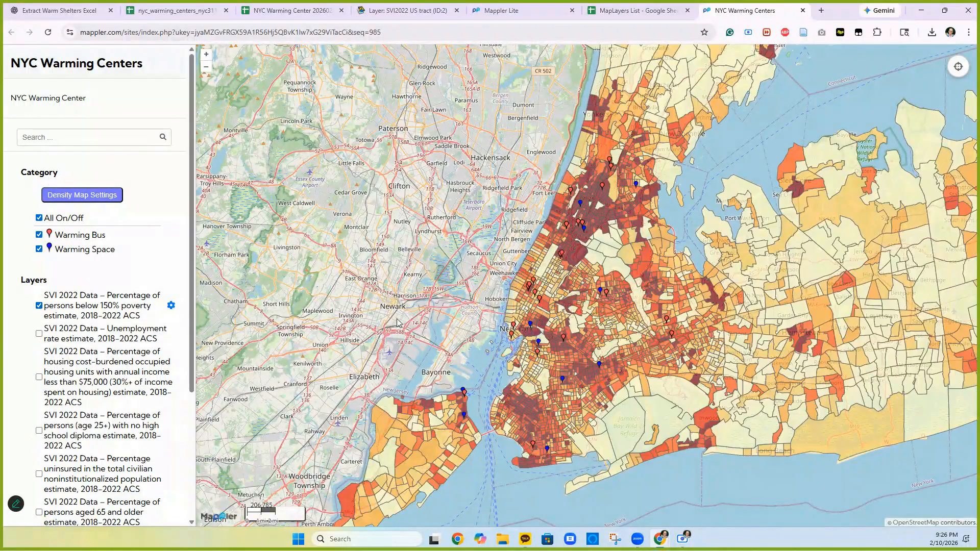
scroll(530, 322, "up", 2)
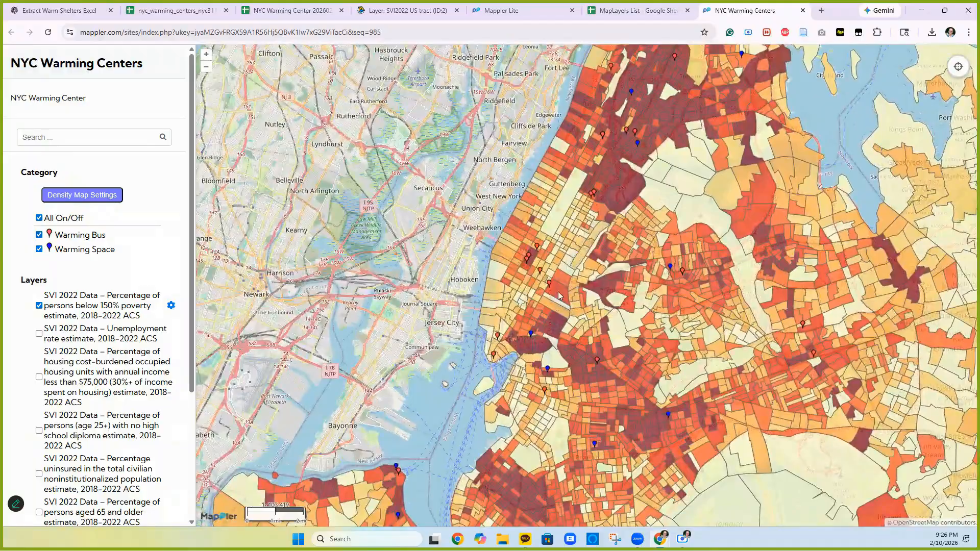
left_click(559, 295)
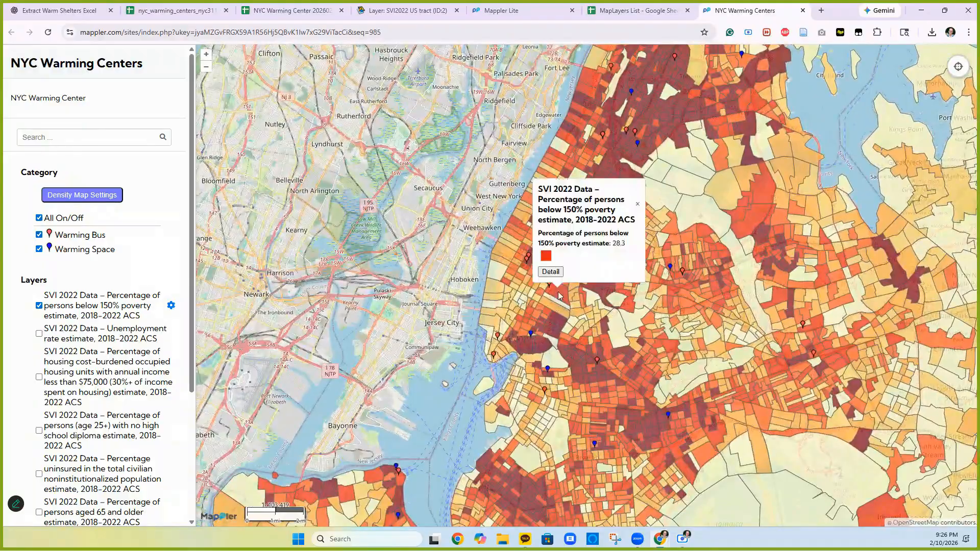
left_click(172, 307)
left_click_drag(487, 217, 290, 375)
left_click_drag(332, 403, 269, 404)
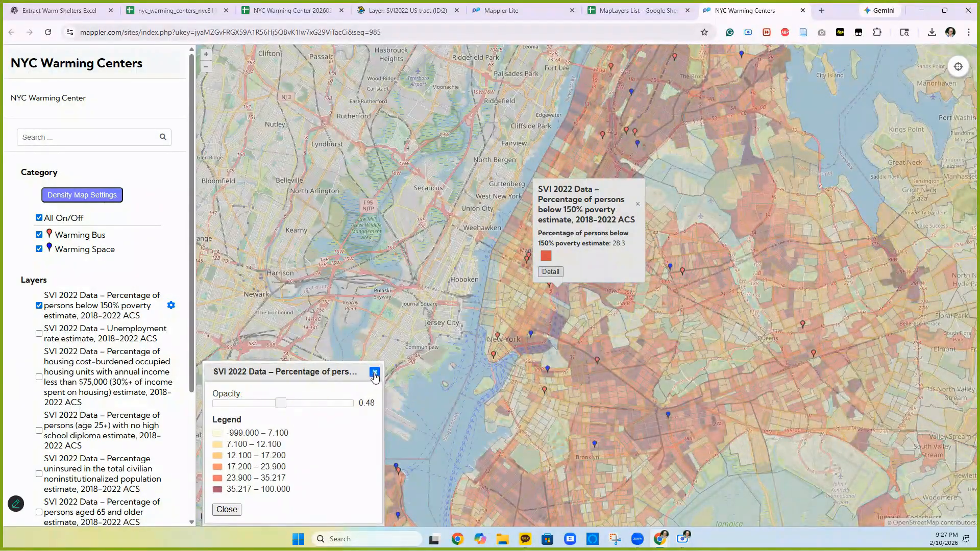
left_click(375, 373)
left_click(467, 299)
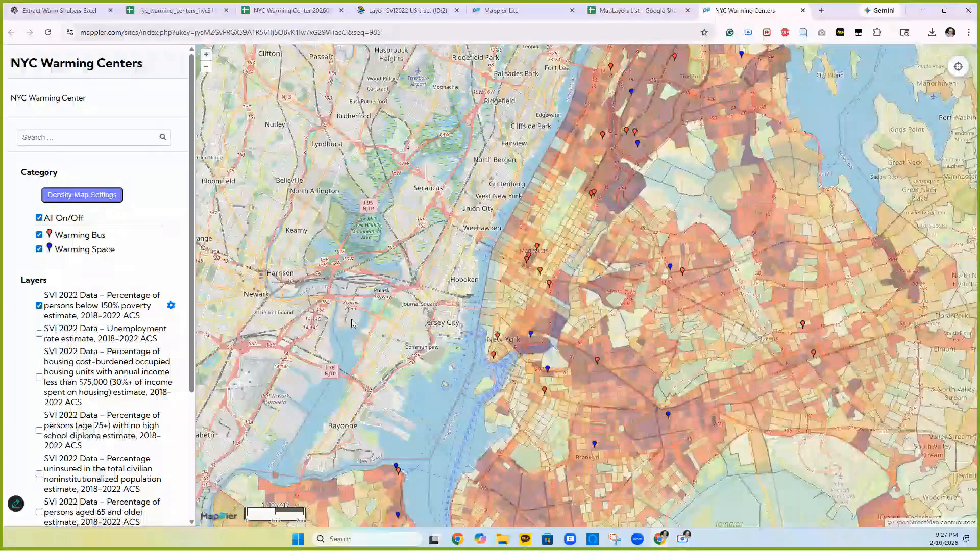
- Show the warming center density heatmap with a larger radius
left_click(86, 196)
left_click(454, 335)
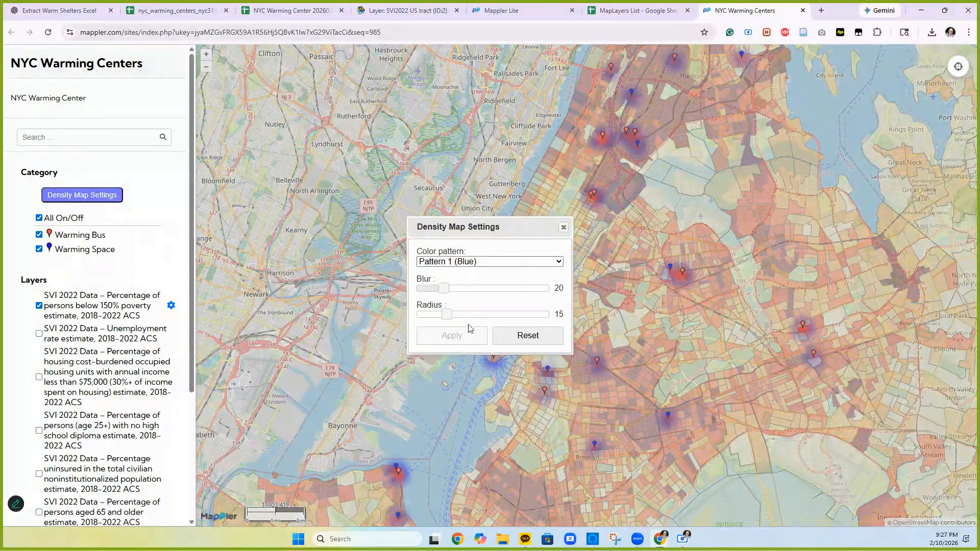
left_click_drag(450, 314, 485, 331)
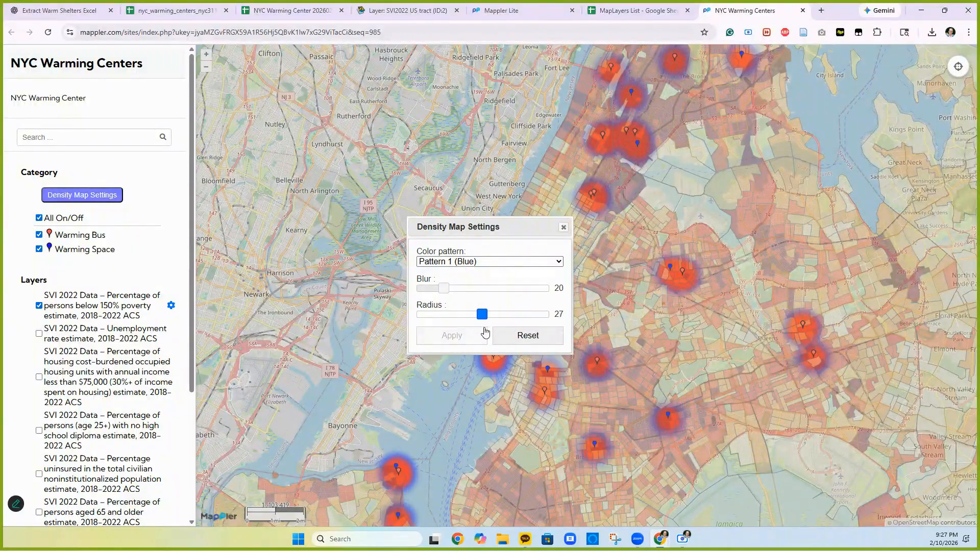
left_click(564, 227)
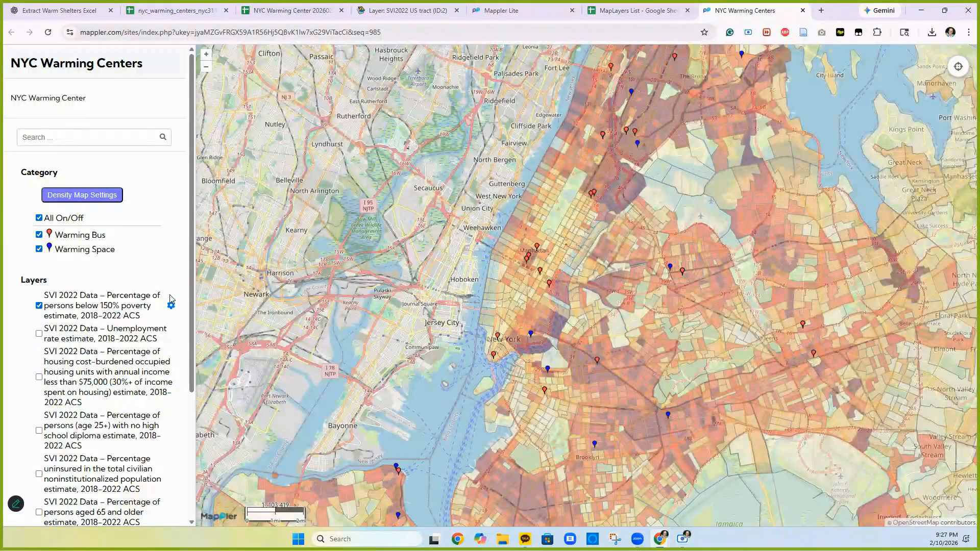
- Search the map for 'NY', jump to Gotham Health Cumberland and Gouverneur, then return to the spreadsheet
left_click(39, 138)
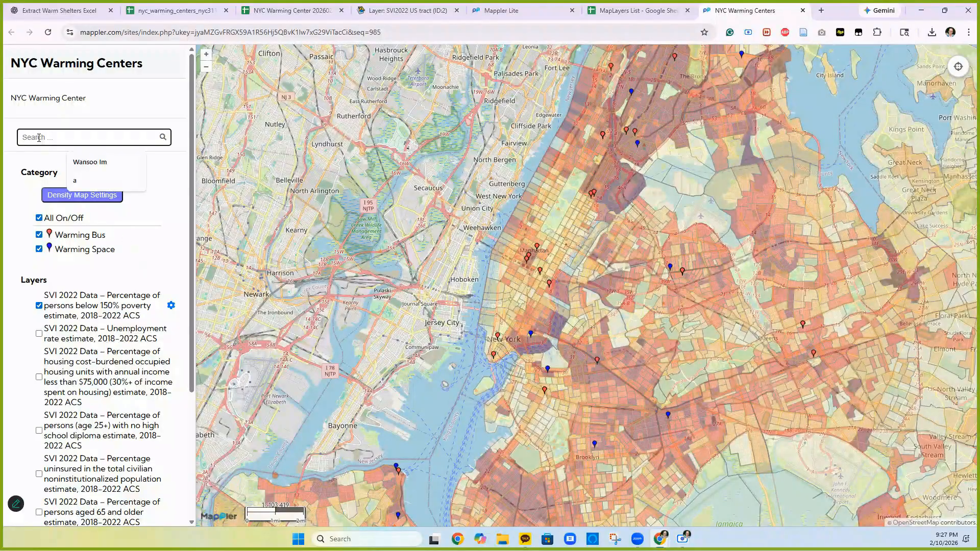
type("NY")
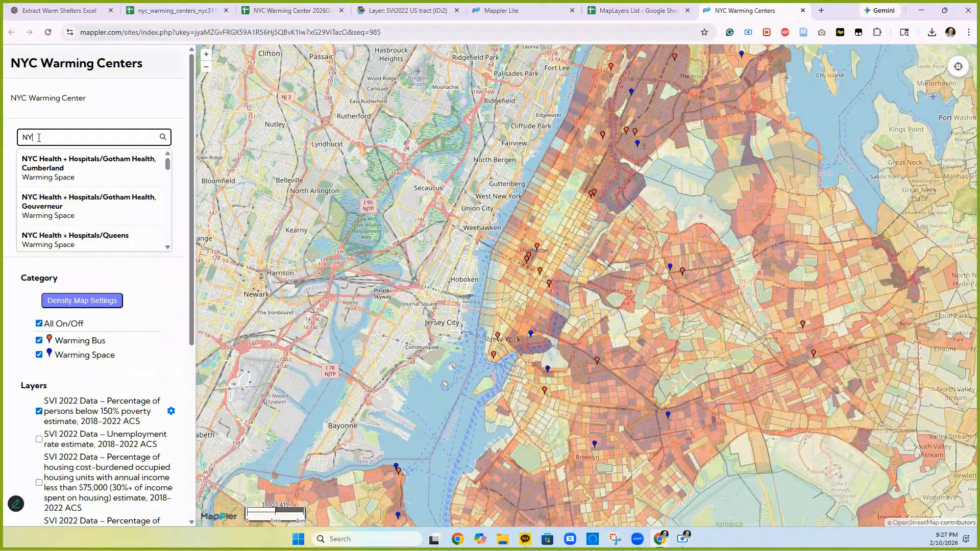
left_click(52, 163)
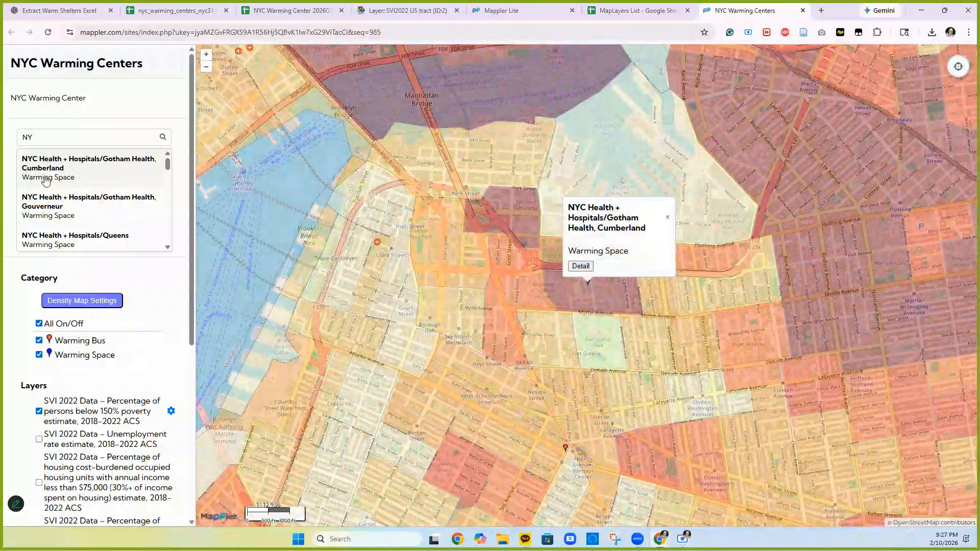
left_click(40, 203)
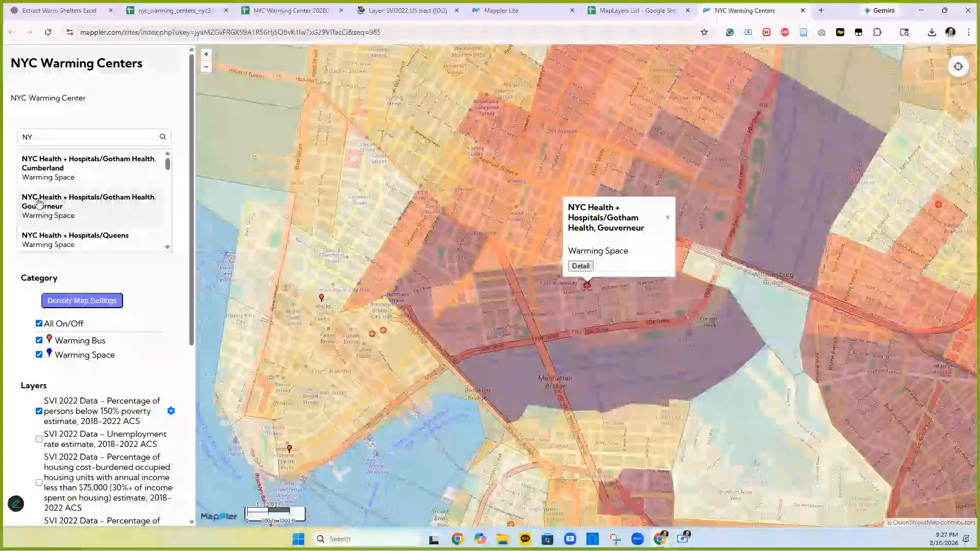
left_click(287, 11)
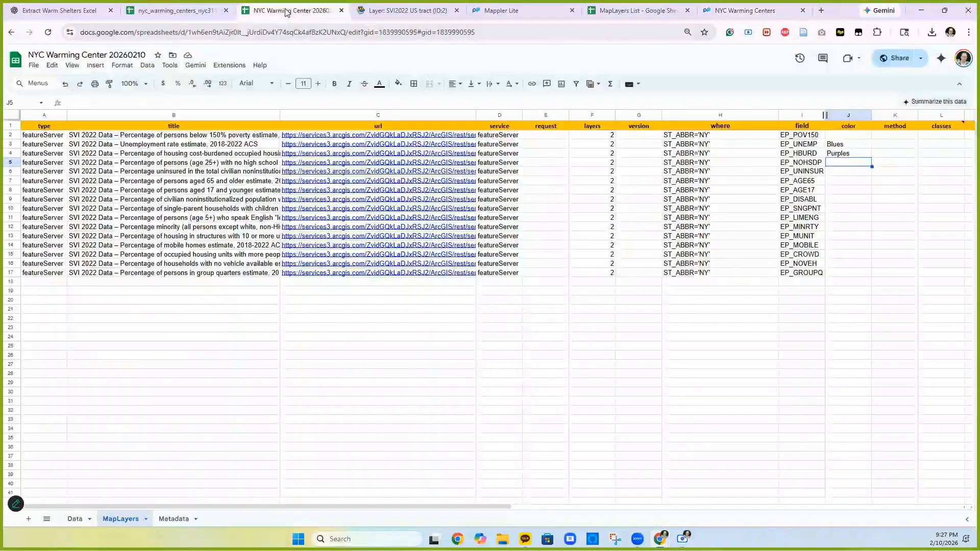
- Shorten the B2 poverty layer title by removing the 'SVI 2022 Data – ' prefix and ' ACS' suffix
left_click(75, 519)
scroll(242, 296, "down", 3)
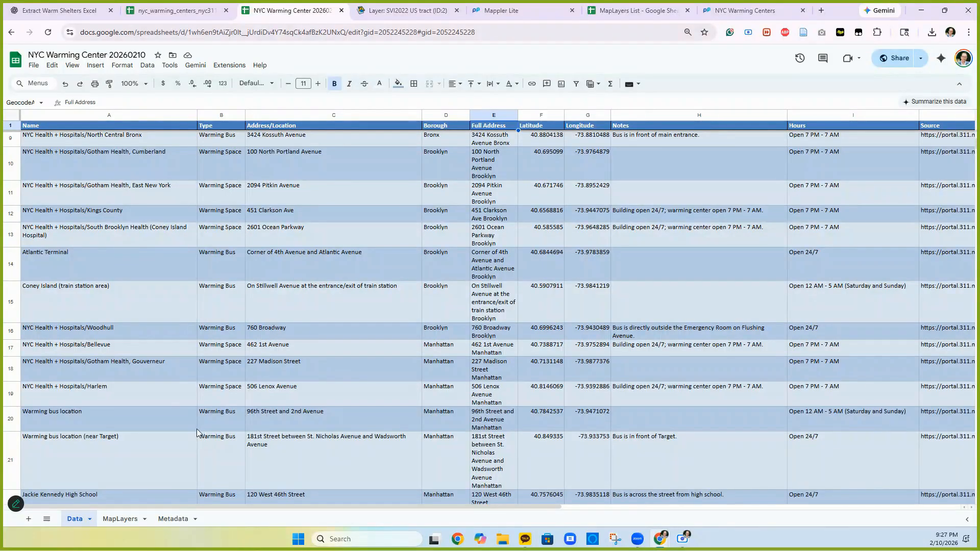
left_click(121, 519)
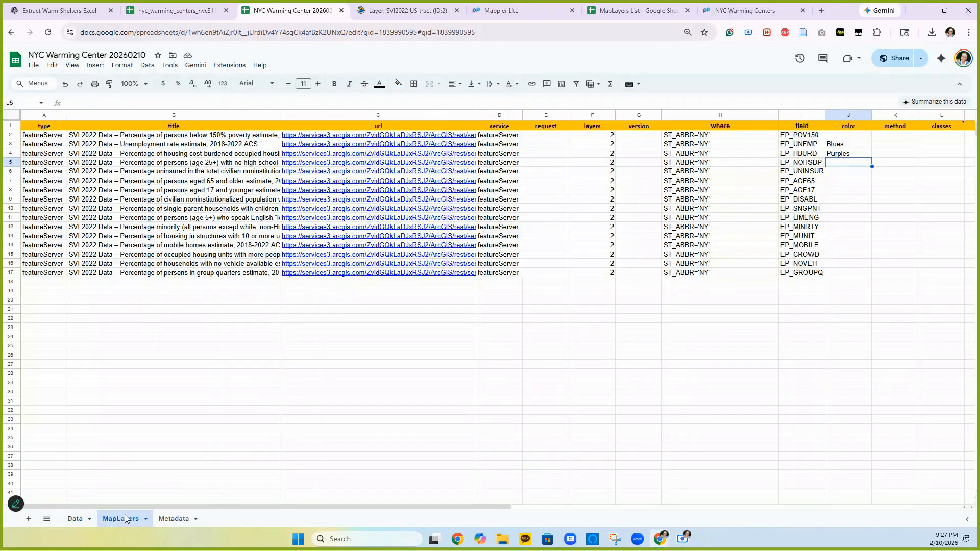
left_click(90, 138)
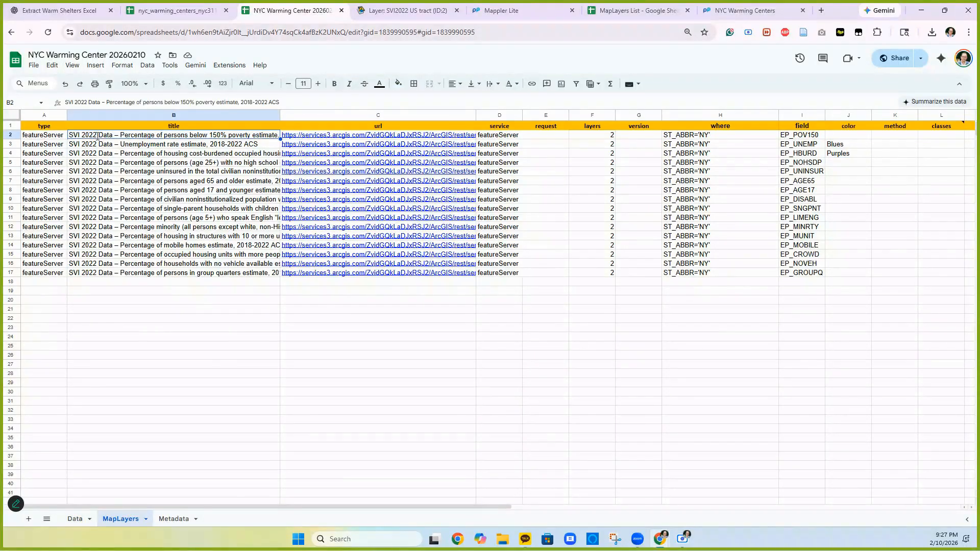
double_click(118, 135)
left_click_drag(121, 134, 52, 137)
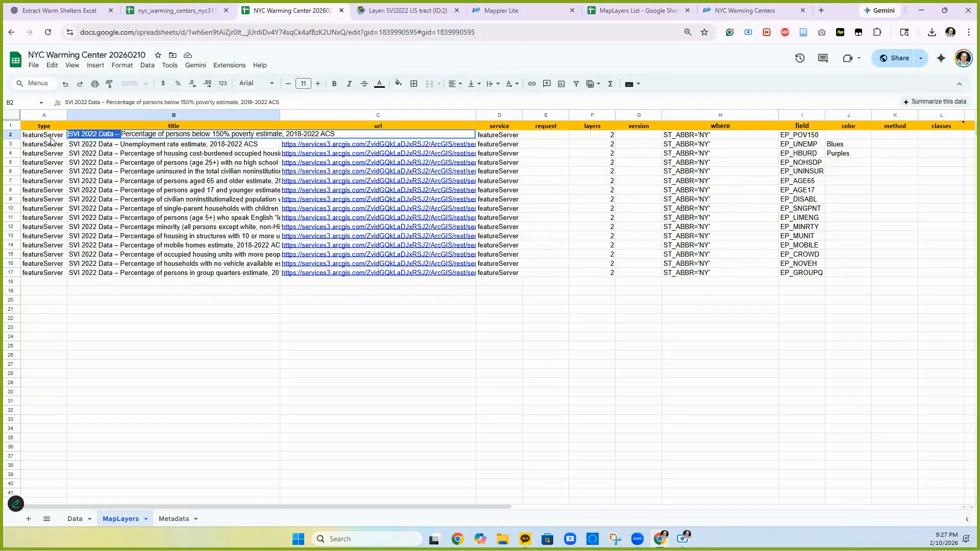
key("BackSpace")
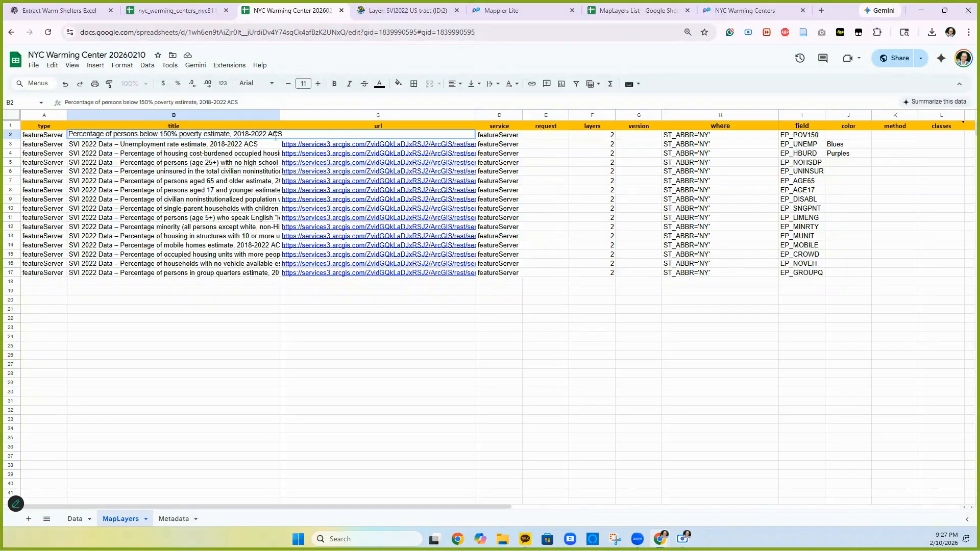
double_click(268, 136)
key("BackSpace")
left_click(113, 159)
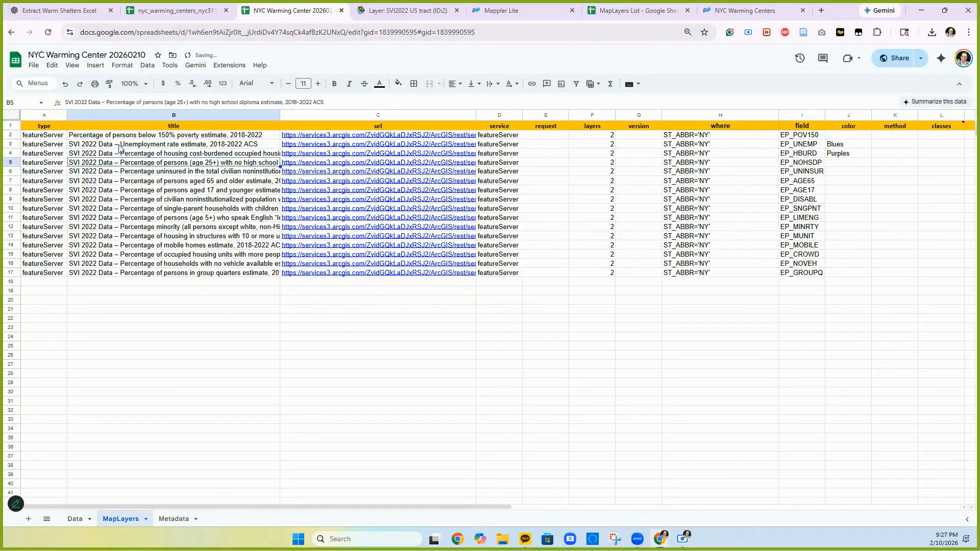
- Widen column B, delete rows 3–6, and reload the map
left_click_drag(283, 115, 337, 119)
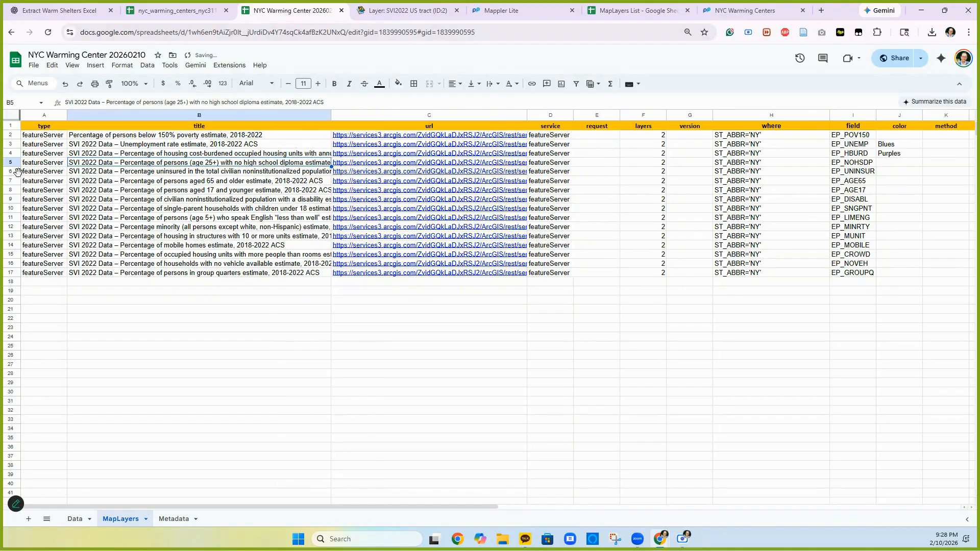
left_click_drag(12, 171, 16, 144)
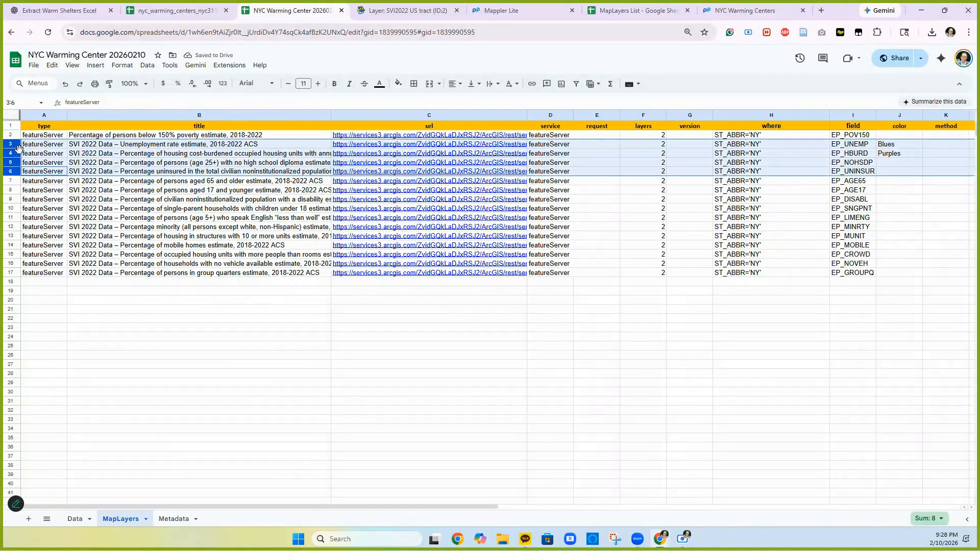
right_click(129, 161)
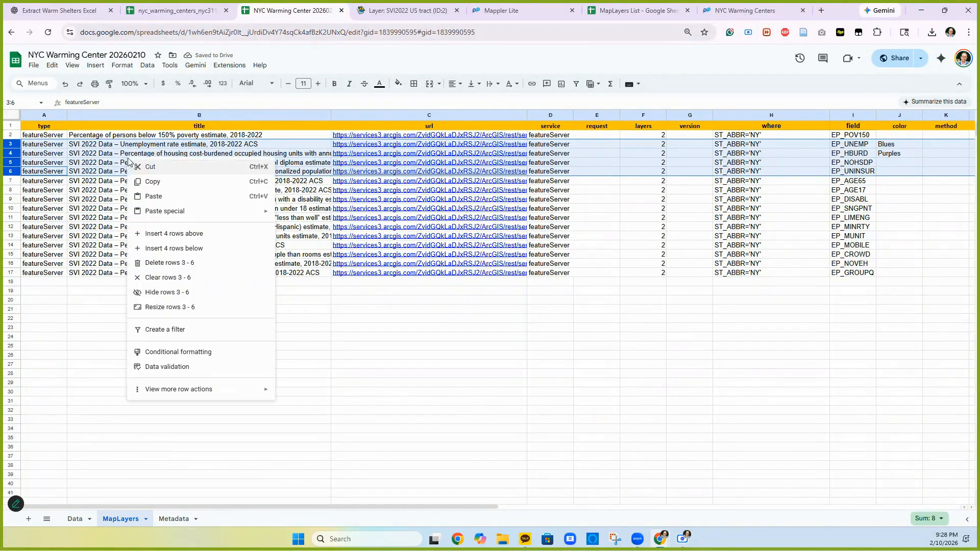
left_click(155, 260)
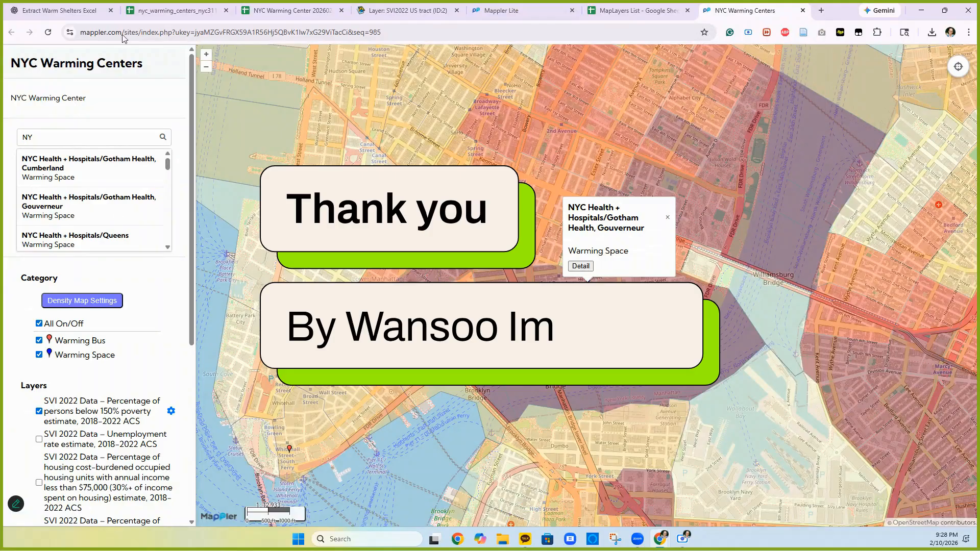
left_click(48, 32)
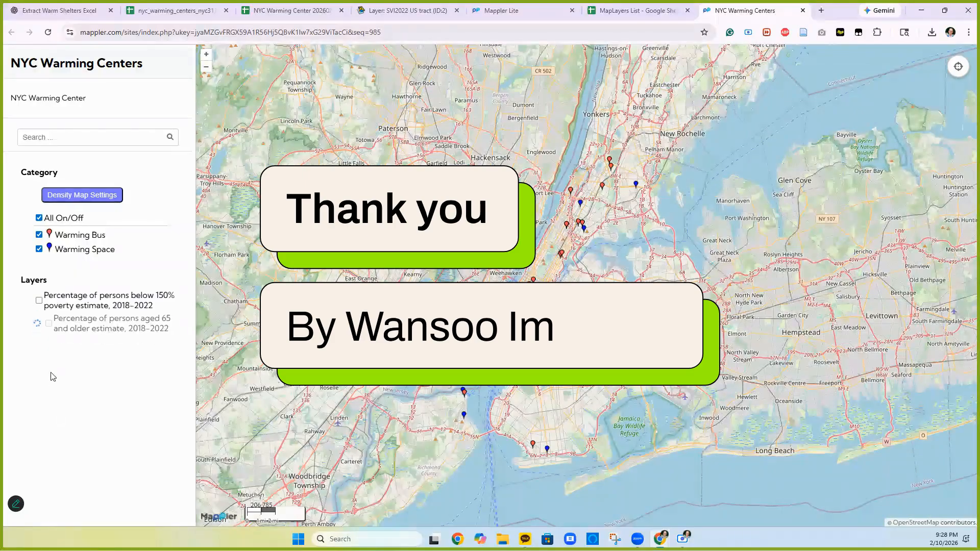
- Show the below-150% poverty layer on the map and select the map's web address
left_click(39, 301)
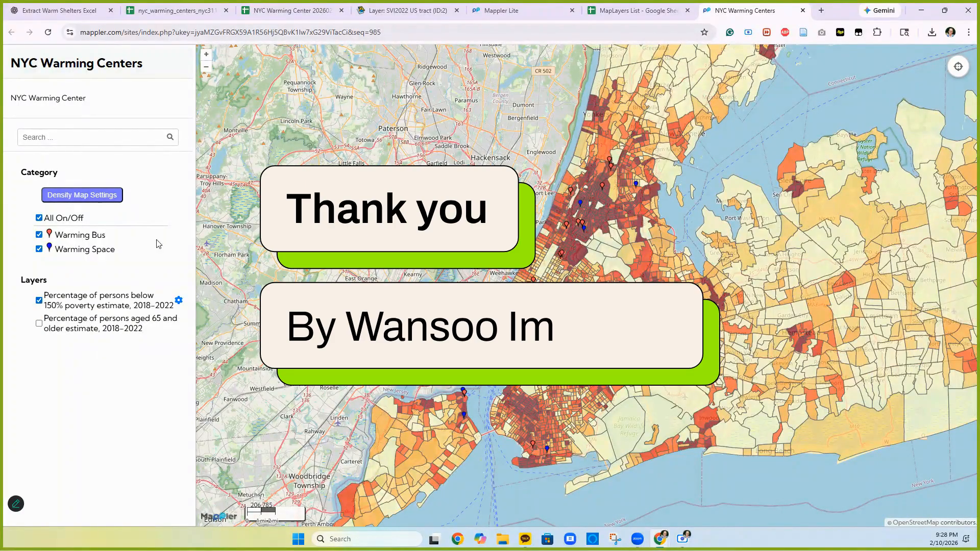
left_click(134, 32)
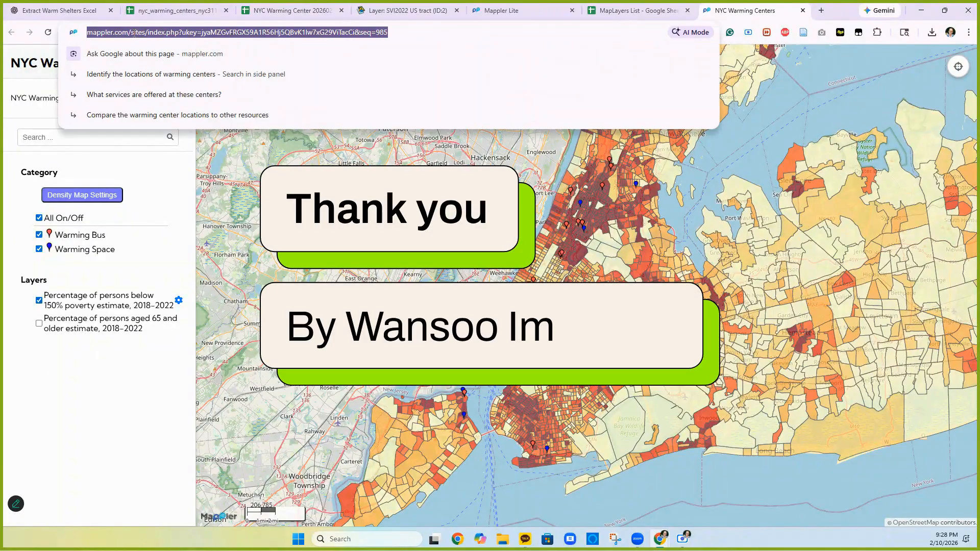